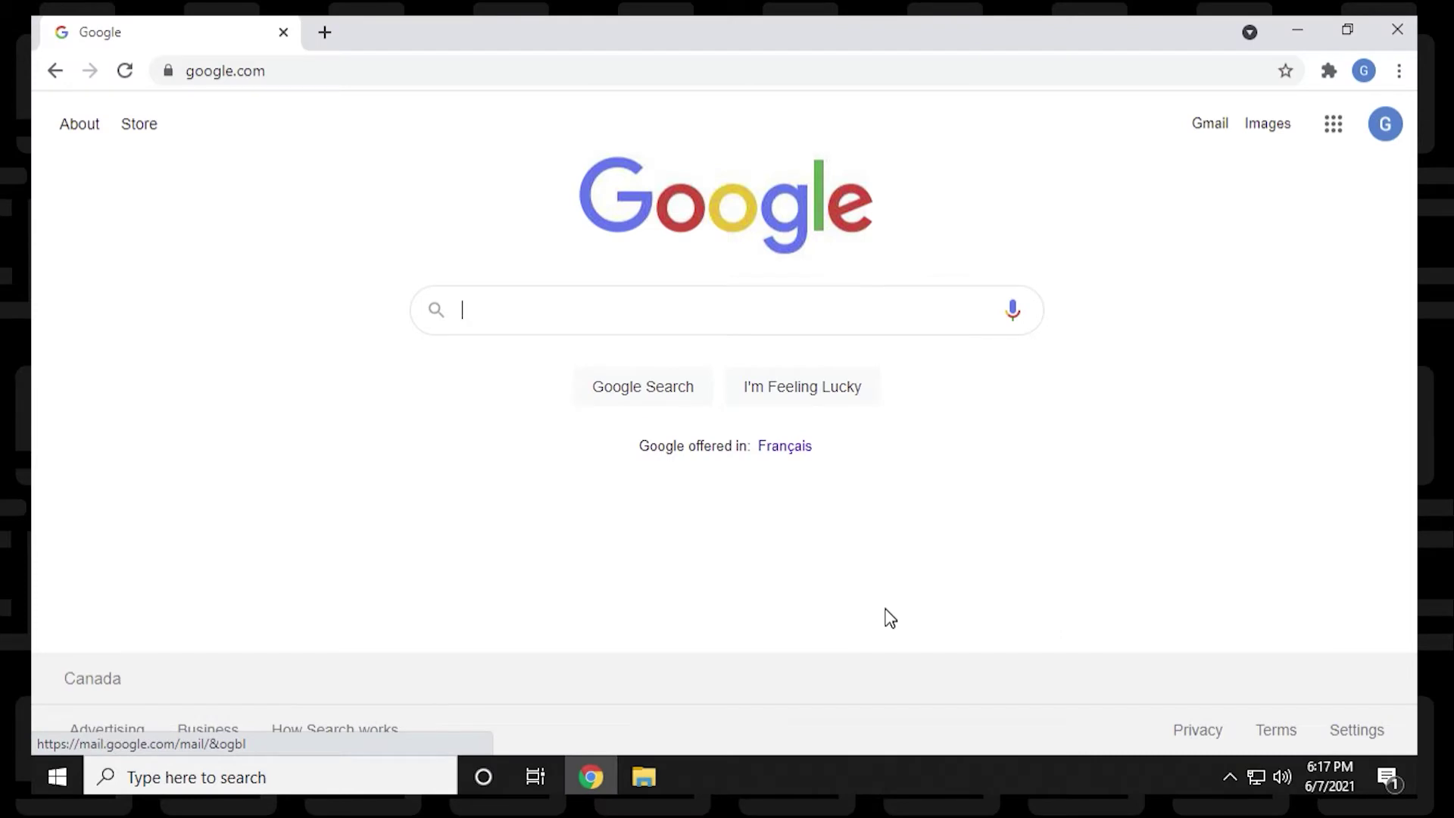
{"action": "type", "text": "unmineab"}
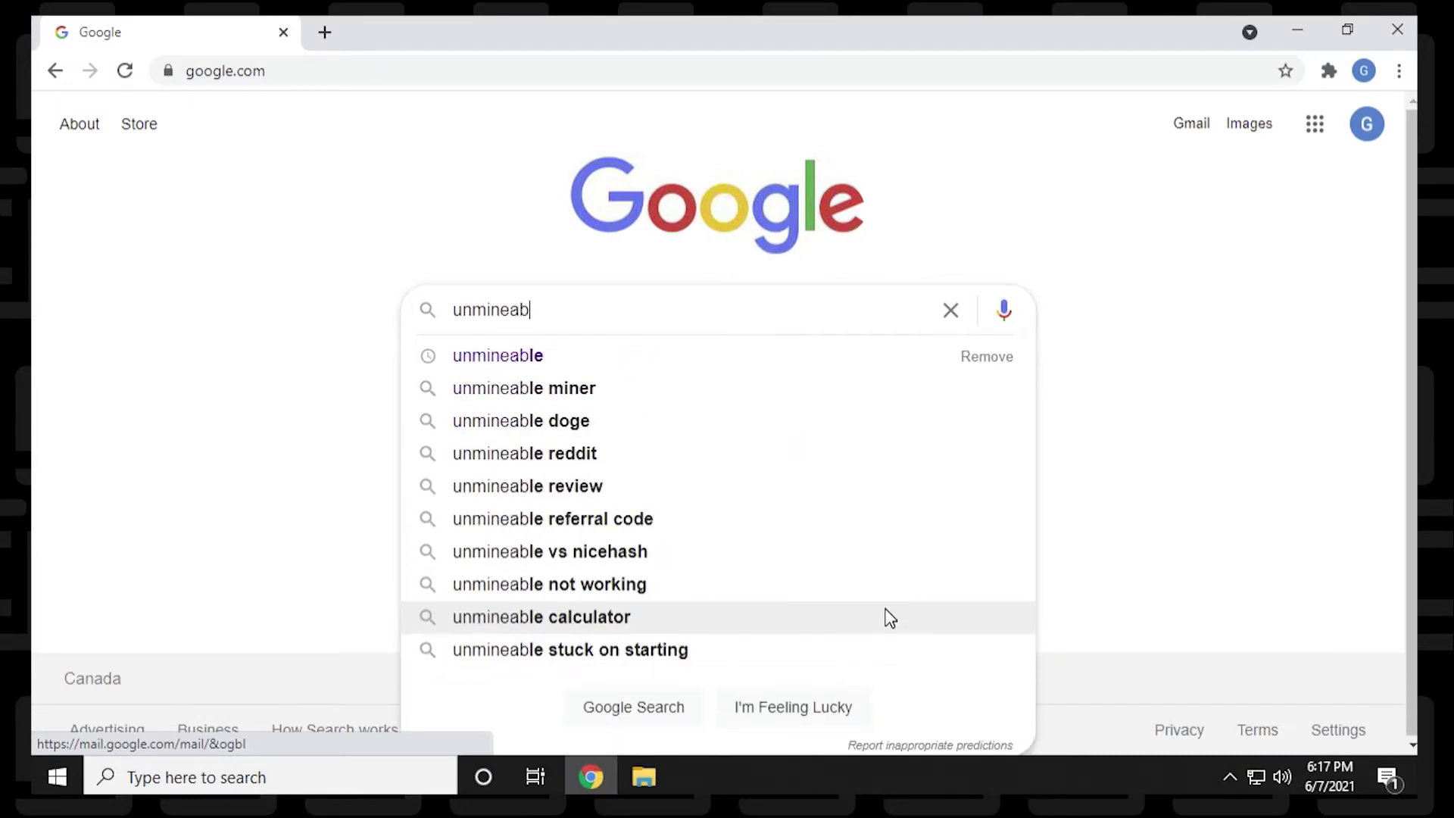
{"action": "type", "text": "le"}
- Search Google for unmineable and download the 'Miner Files Included' Windows zip from unmineable.com
{"action": "key", "text": "Return"}
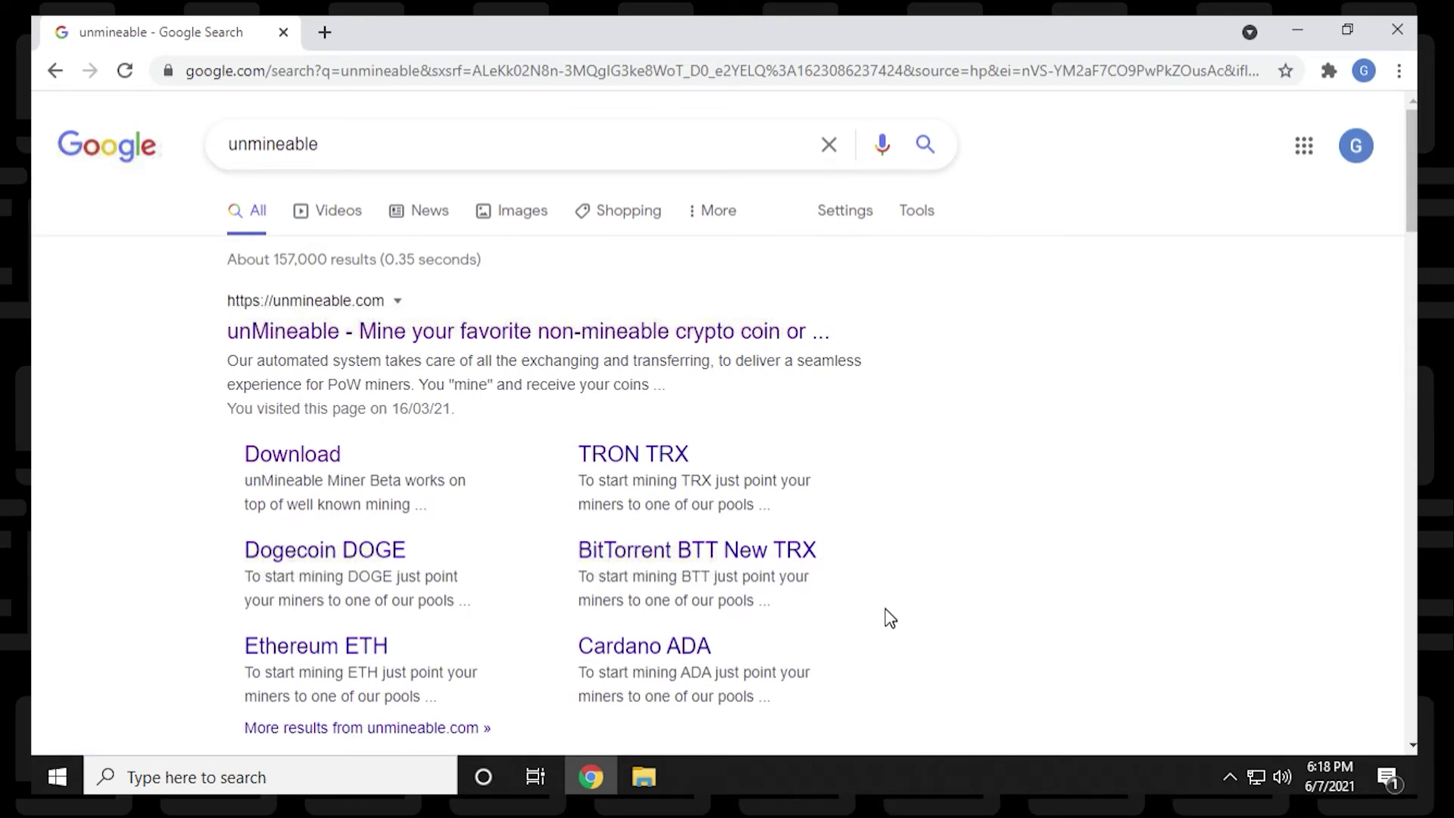
{"action": "left_click", "coordinate": [466, 340]}
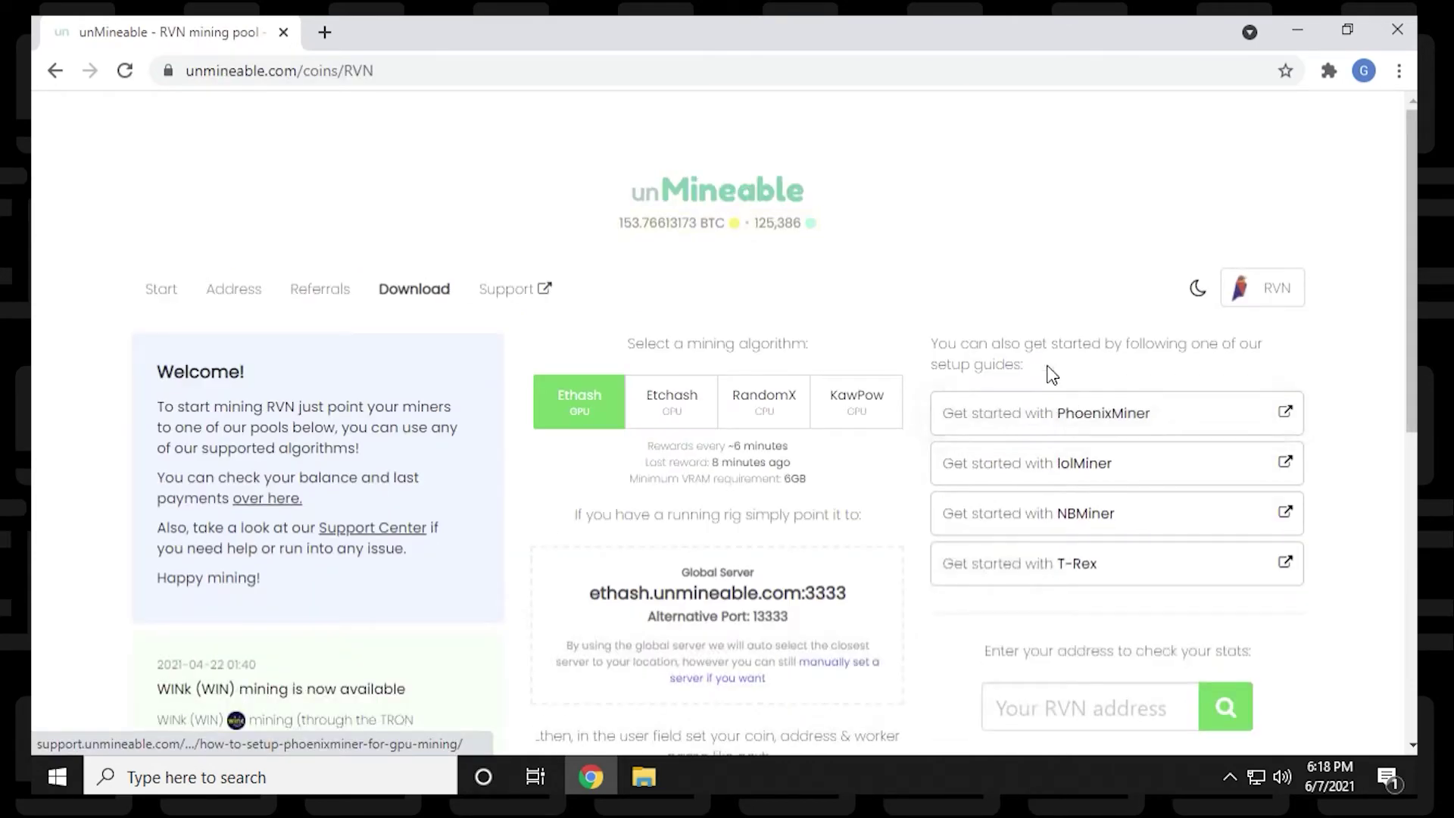
{"action": "left_click", "coordinate": [414, 293]}
{"action": "left_click_drag", "start_coordinate": [1411, 294], "coordinate": [1411, 418]}
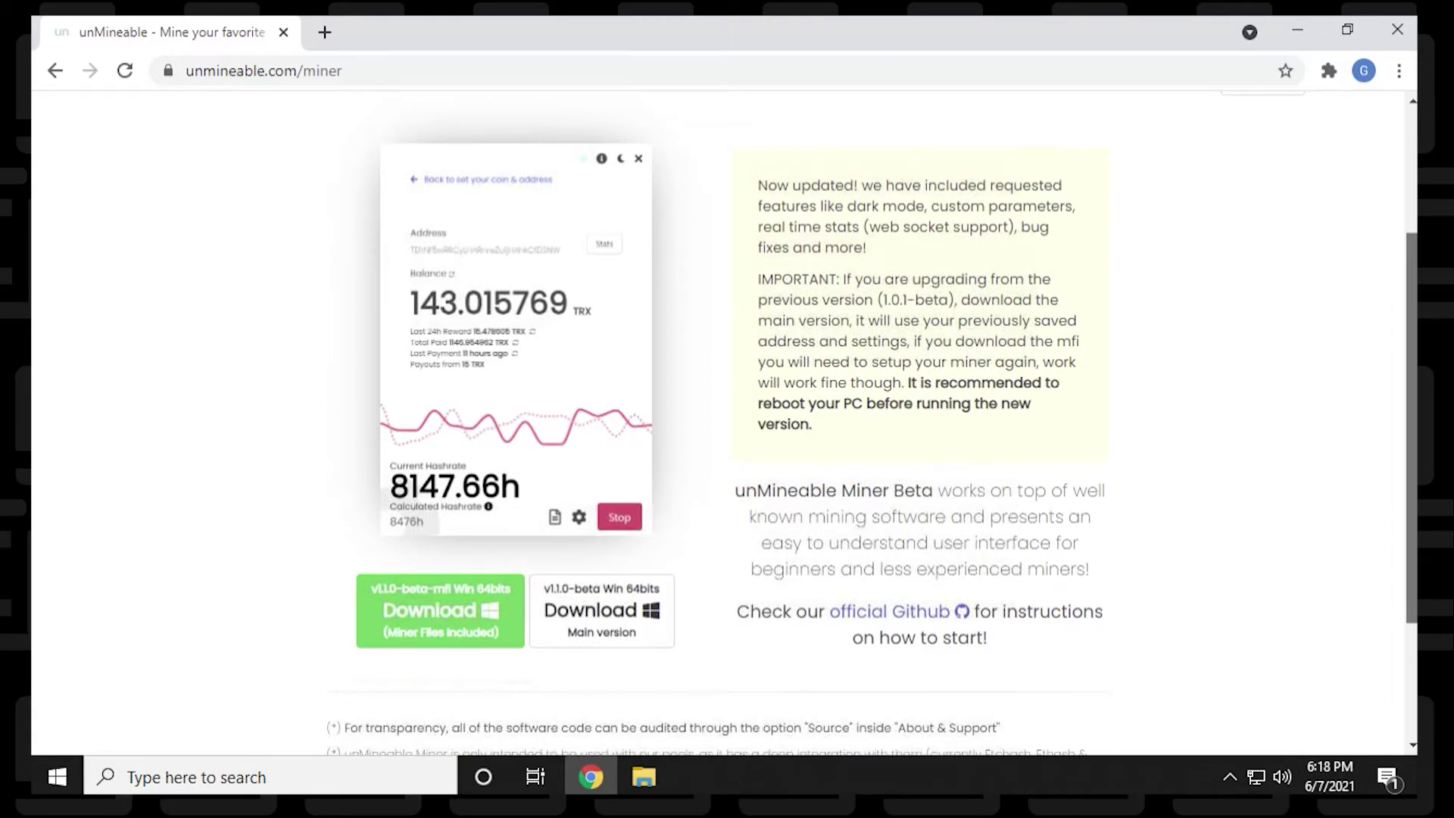
{"action": "scroll", "coordinate": [1382, 476], "scroll_direction": "down", "scroll_amount": 1}
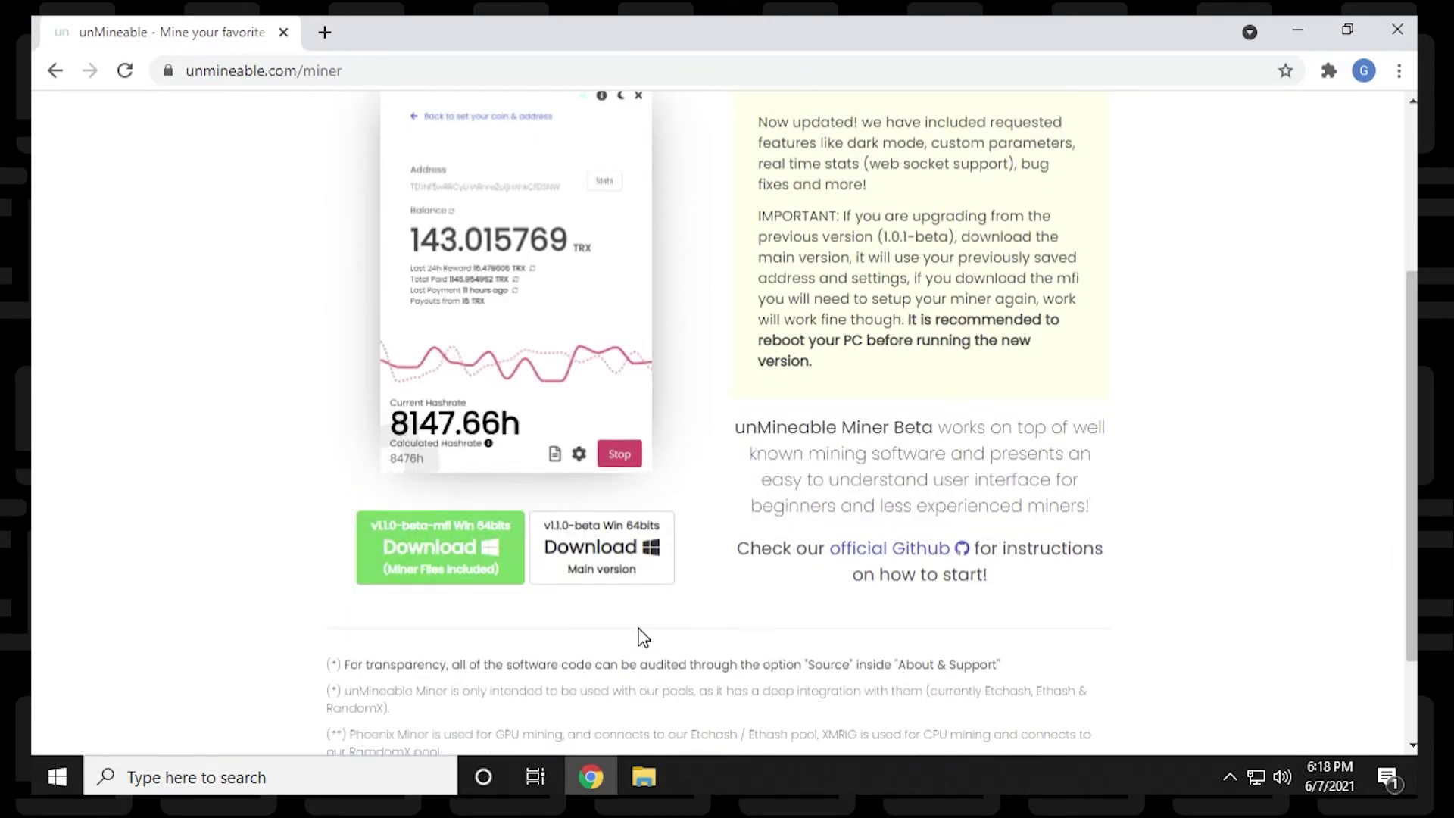
{"action": "left_click", "coordinate": [419, 560]}
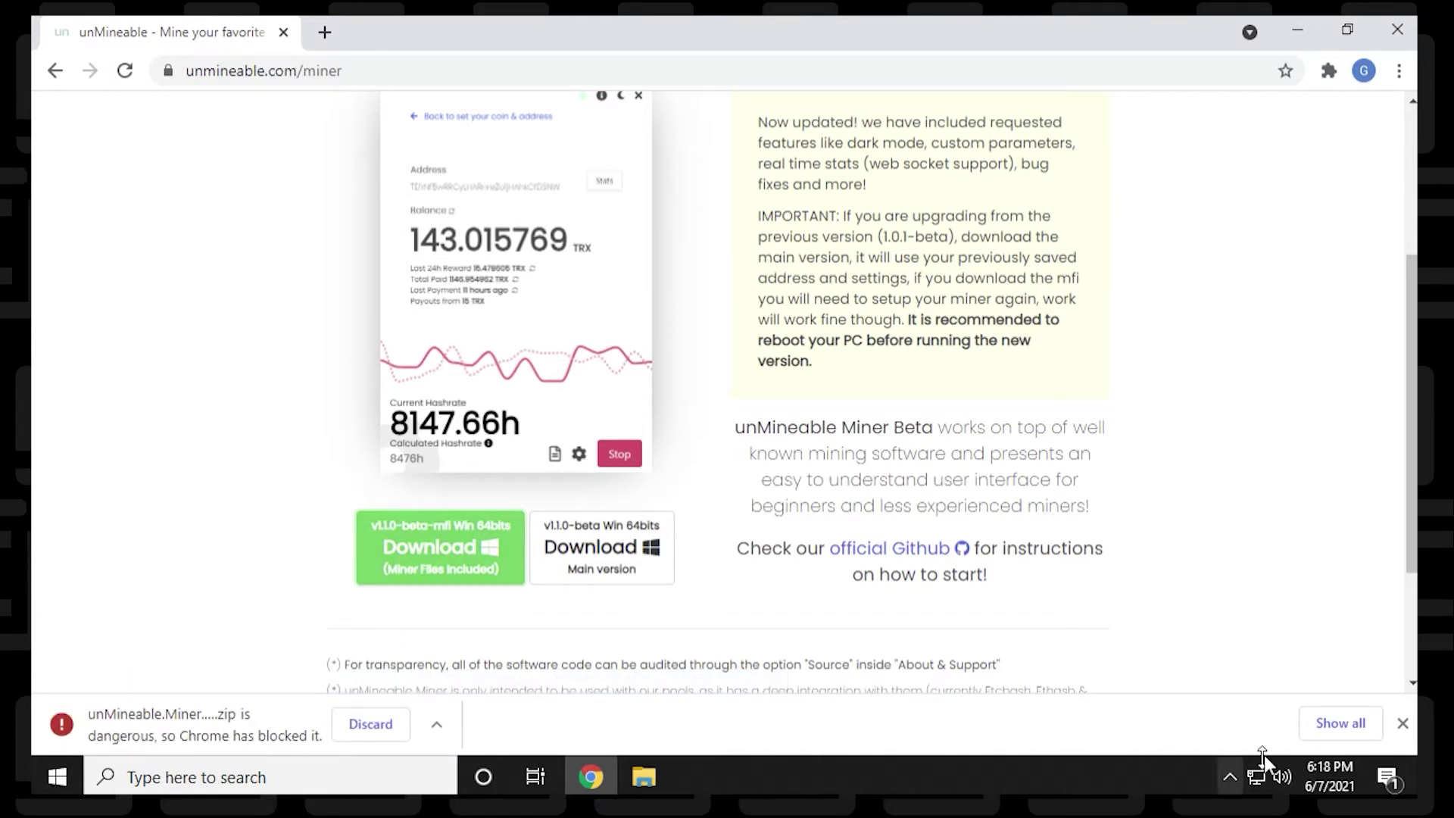
- Keep the blocked unMineable miner zip from Chrome's full downloads list, confirming Keep anyway
{"action": "left_click", "coordinate": [1354, 733]}
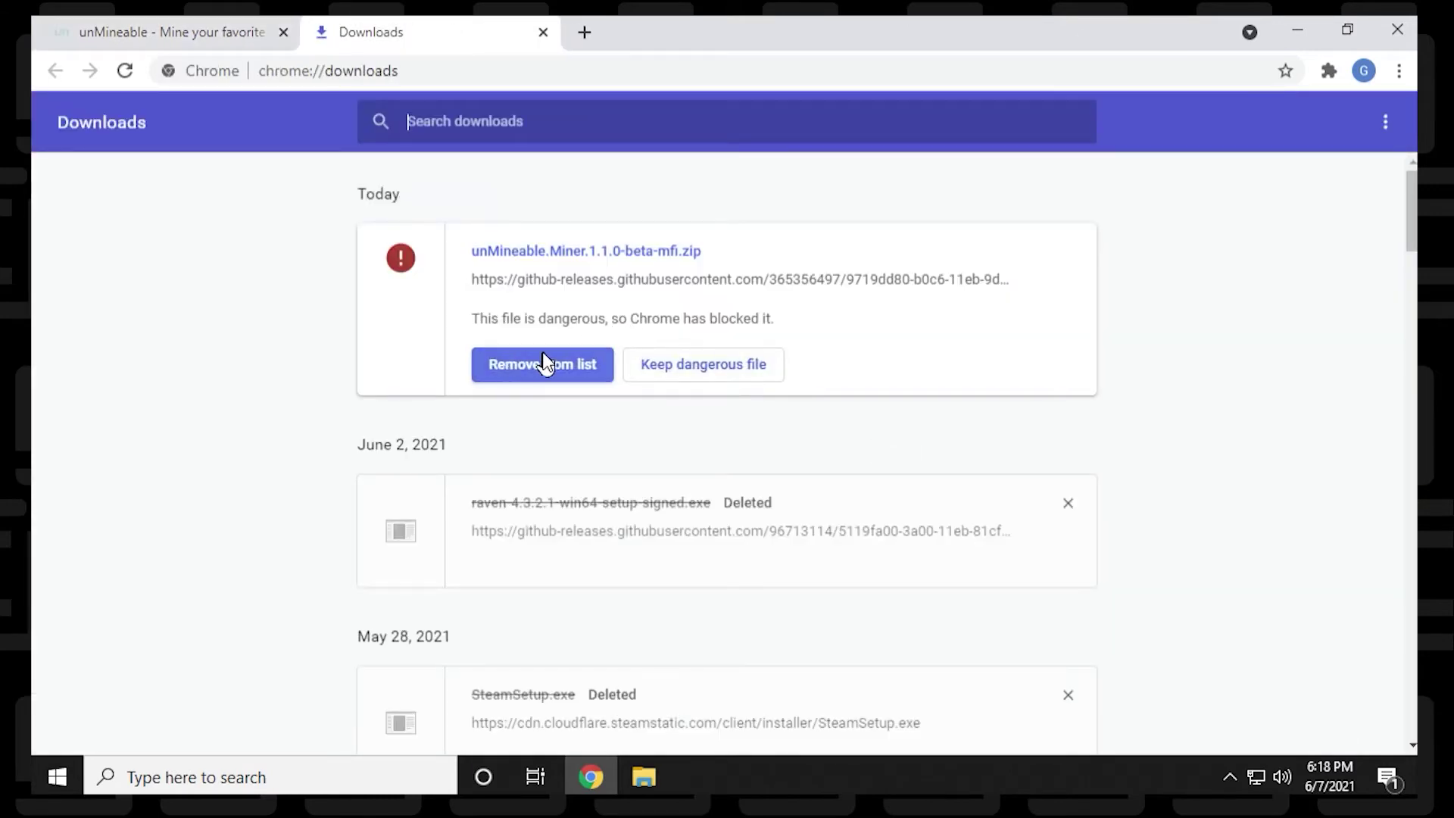
{"action": "left_click", "coordinate": [693, 368]}
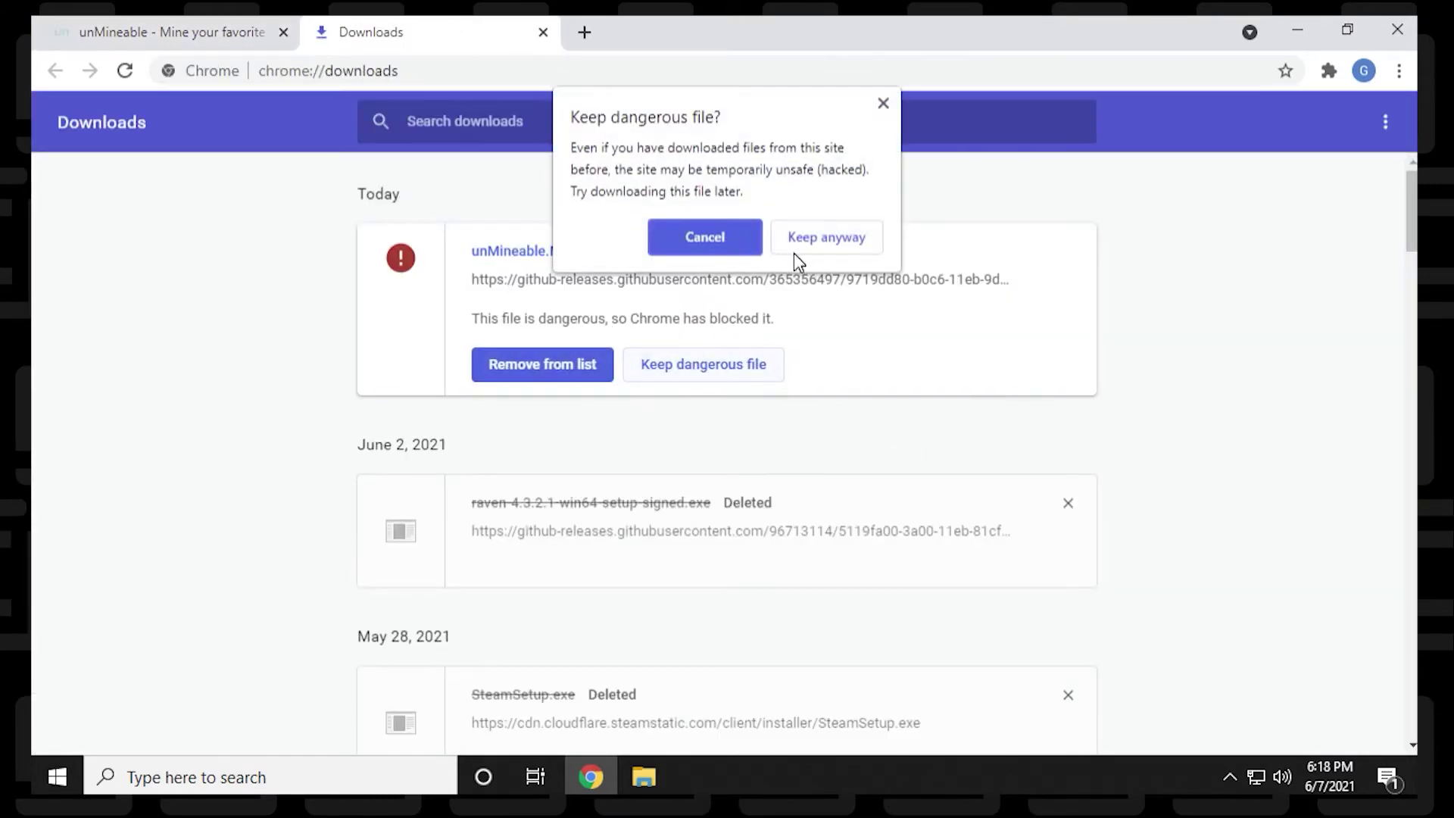
{"action": "left_click", "coordinate": [817, 253]}
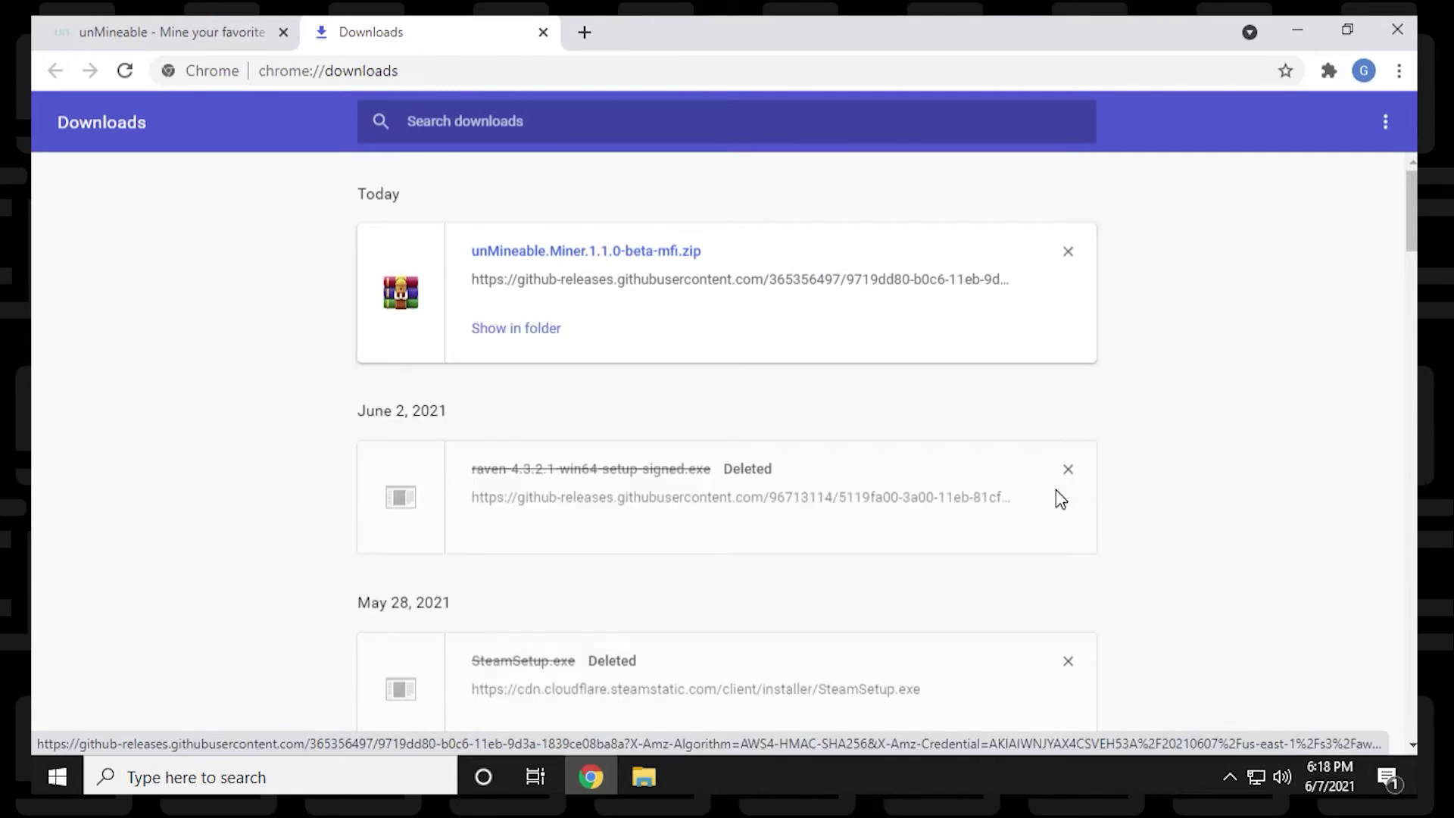
- Show the downloaded miner zip in its Downloads folder and move that window aside
{"action": "left_click", "coordinate": [518, 330]}
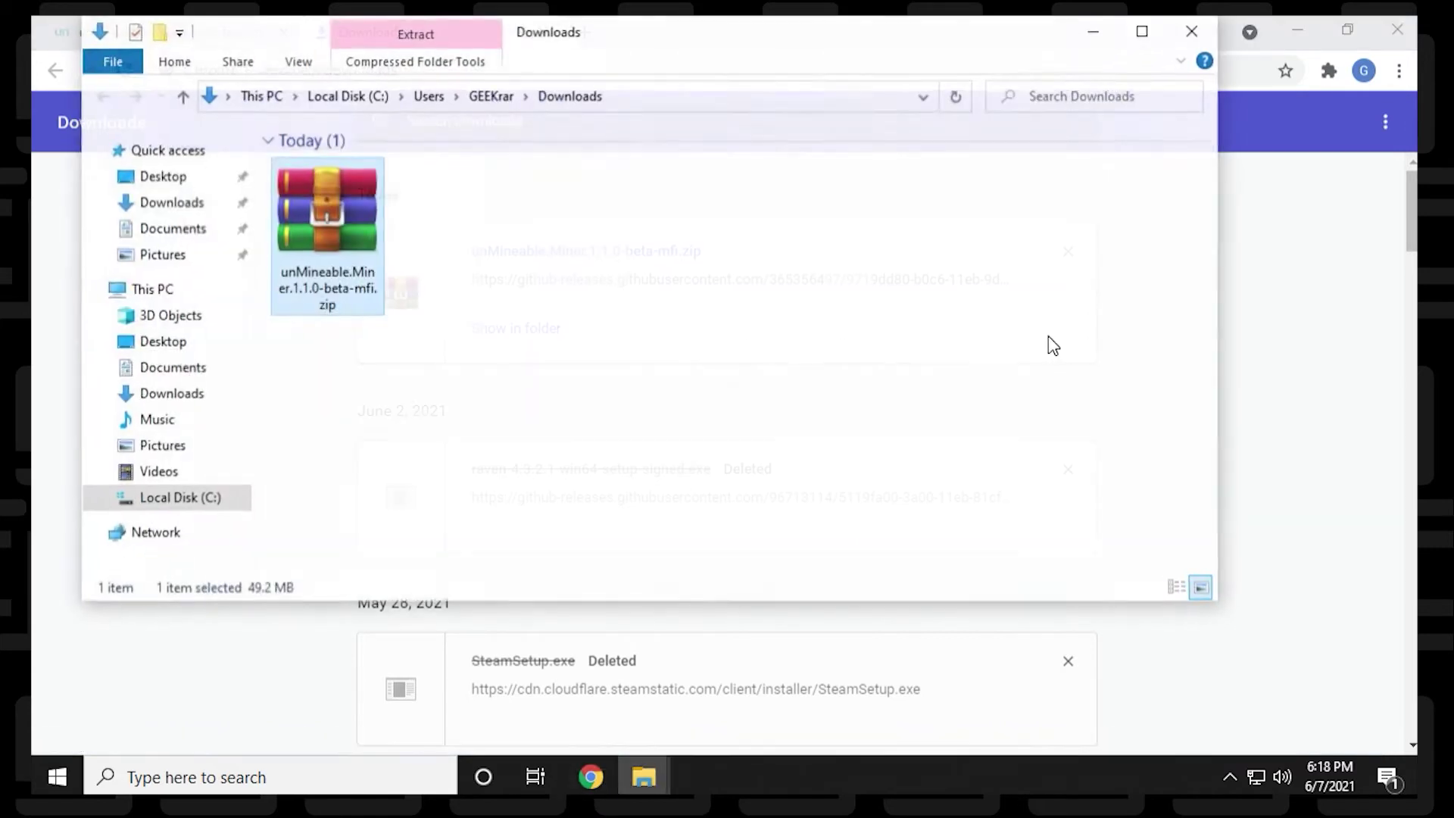
{"action": "left_click", "coordinate": [1305, 37]}
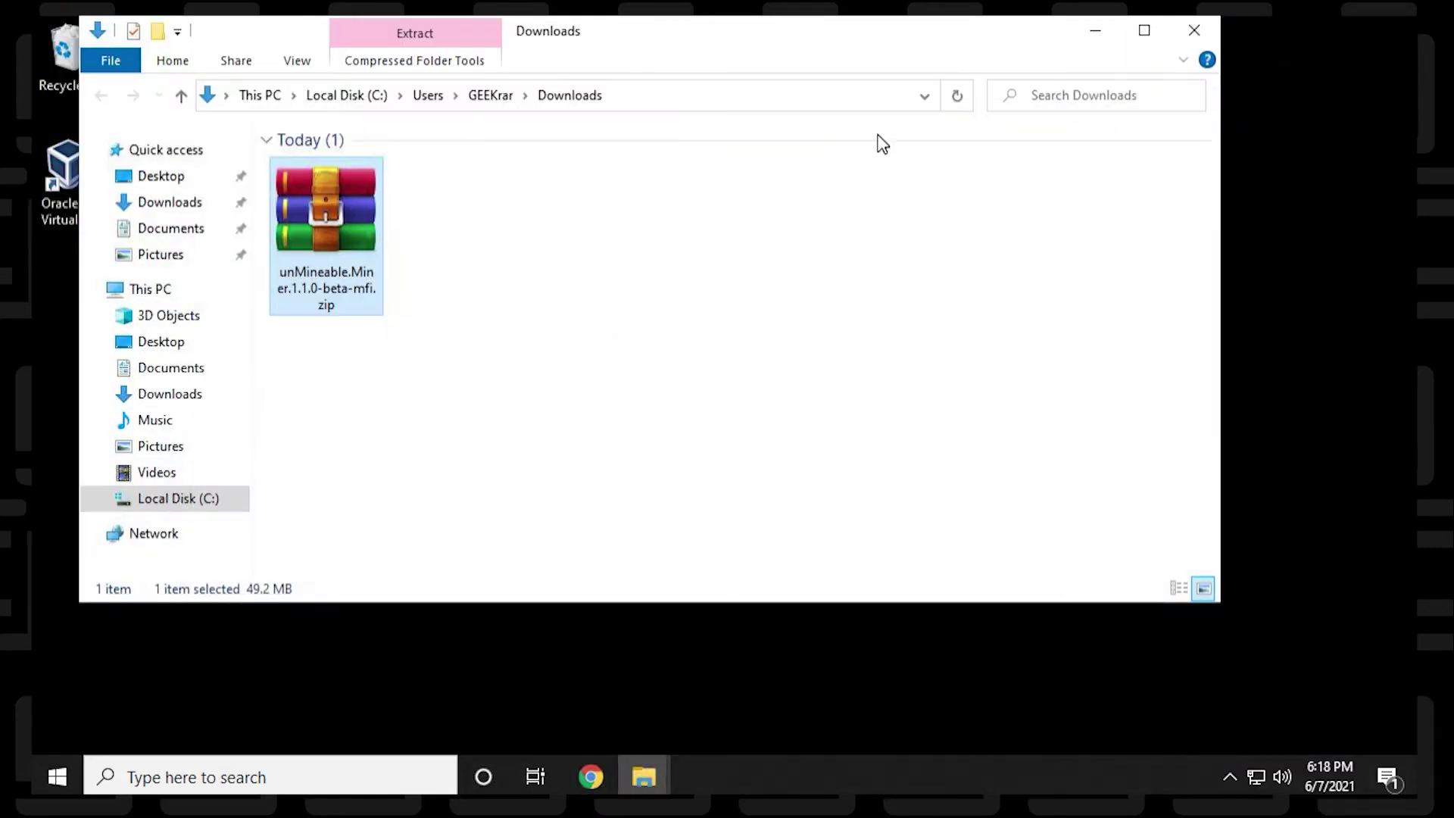
{"action": "mouse_move", "coordinate": [660, 28]}
{"action": "left_mouse_down"}
{"action": "mouse_move", "coordinate": [844, 90]}
{"action": "mouse_move", "coordinate": [1096, 115]}
{"action": "left_mouse_up"}
- Create a new desktop folder named MINING
{"action": "right_click", "coordinate": [139, 402]}
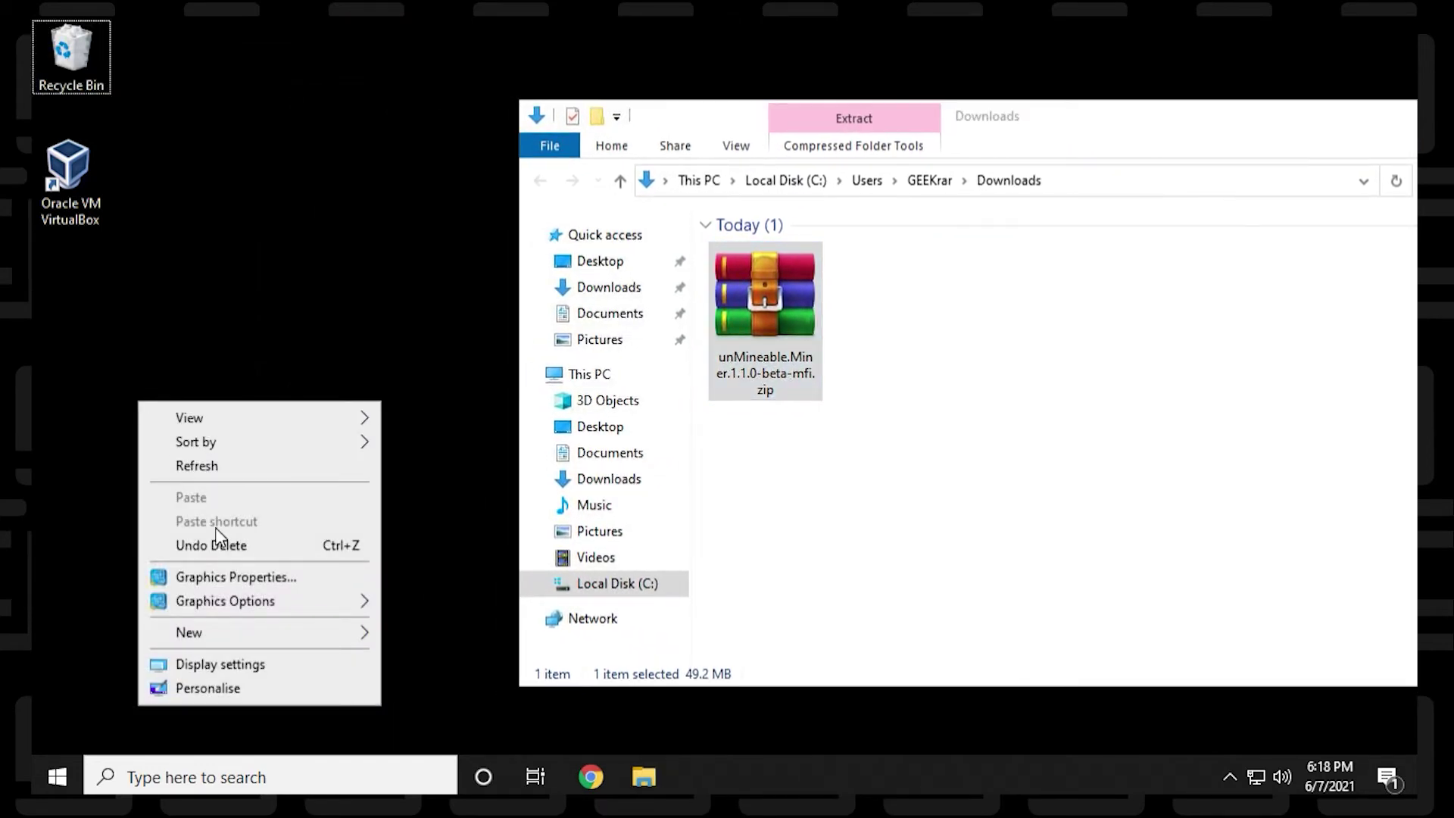
{"action": "mouse_move", "coordinate": [189, 633]}
{"action": "left_click", "coordinate": [475, 491]}
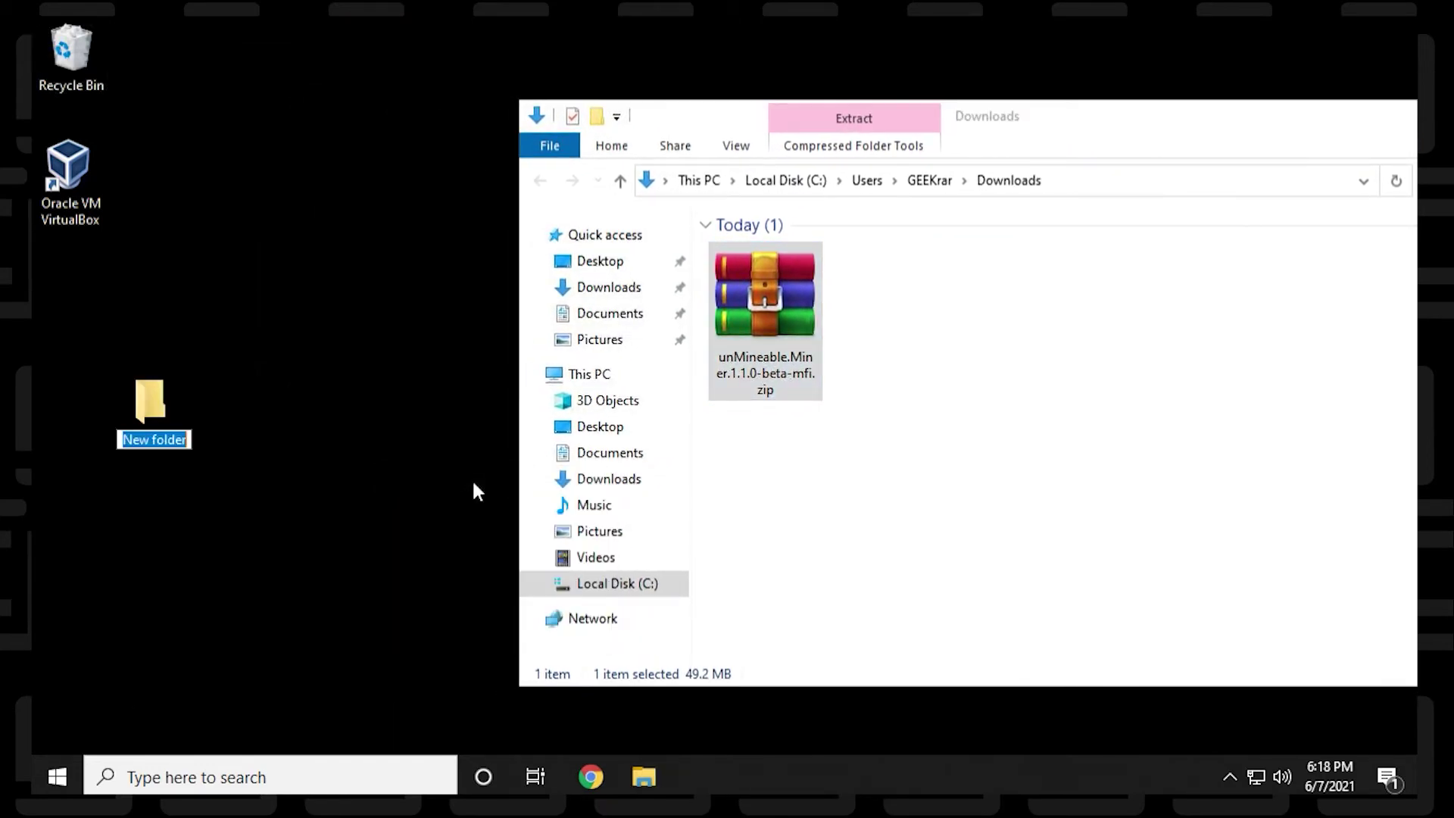
{"action": "type", "text": "MINING"}
{"action": "key", "text": "Return"}
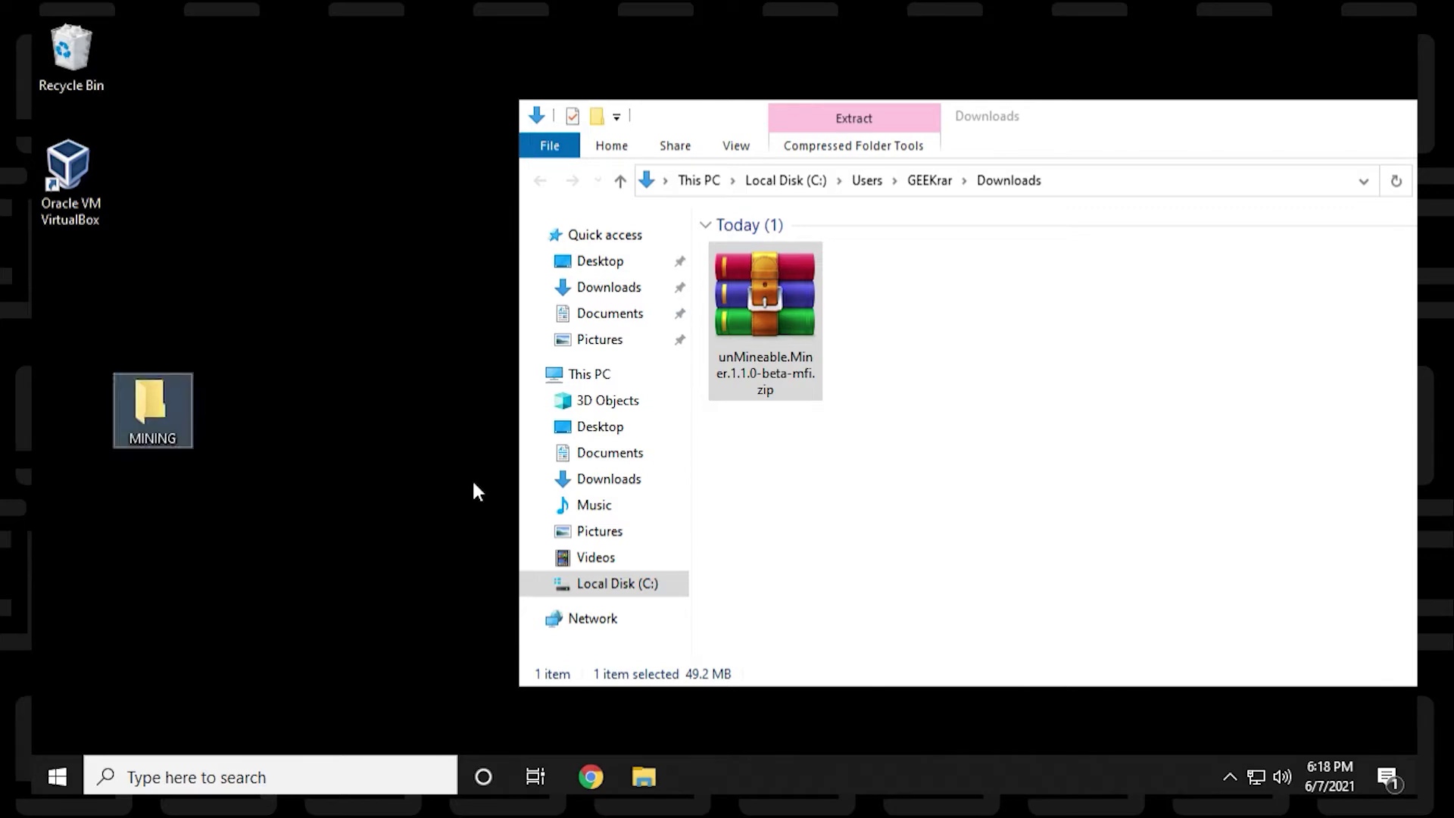
{"action": "left_click", "coordinate": [1231, 775]}
- Open the exclusions list under Windows Security's Virus & threat protection settings
{"action": "left_click", "coordinate": [1254, 733]}
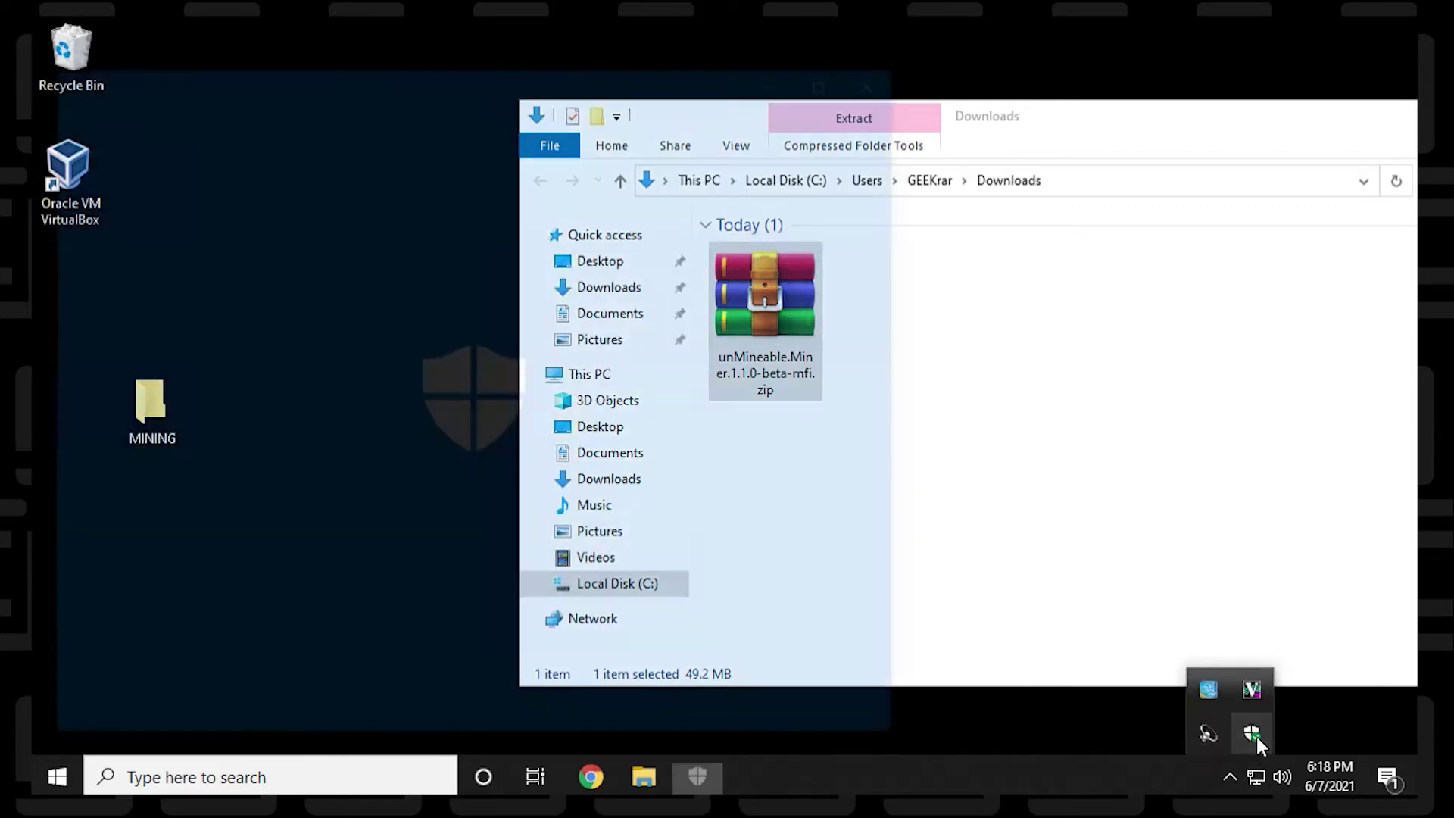
{"action": "left_click_drag", "start_coordinate": [539, 88], "coordinate": [889, 66]}
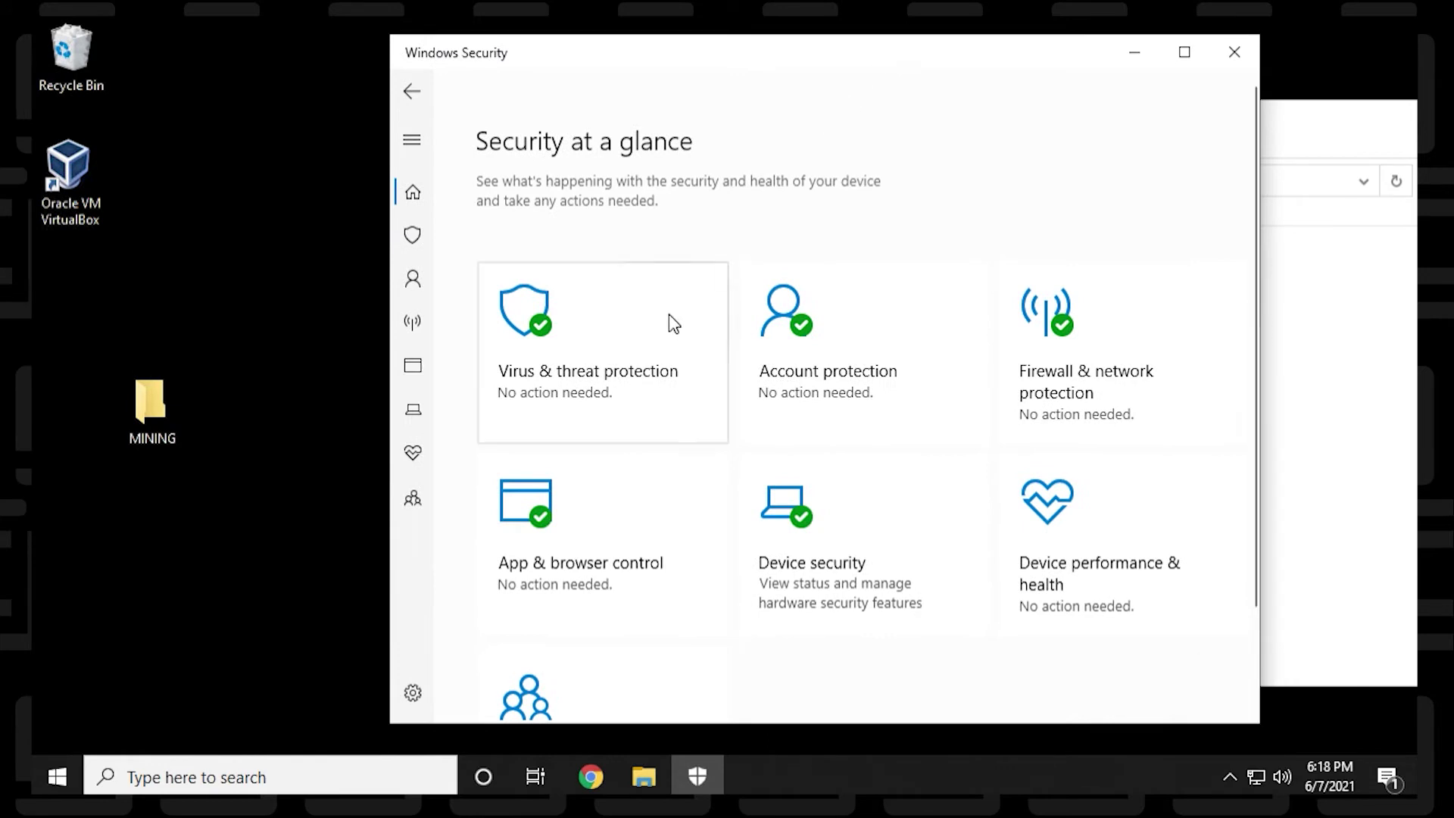
{"action": "left_click", "coordinate": [673, 324]}
{"action": "scroll", "coordinate": [844, 360], "scroll_direction": "down", "scroll_amount": 2}
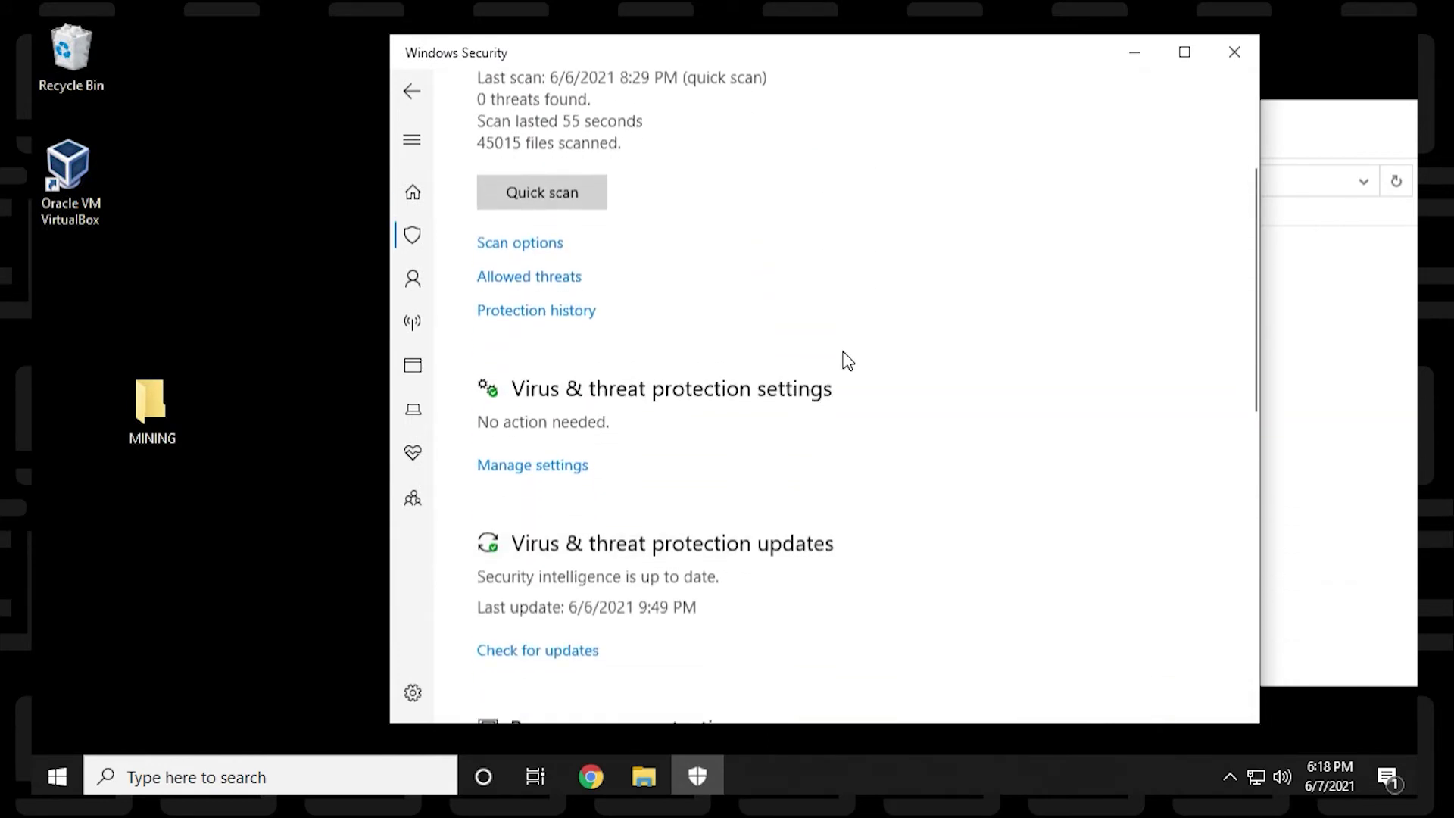
{"action": "scroll", "coordinate": [844, 361], "scroll_direction": "down", "scroll_amount": 2}
{"action": "scroll", "coordinate": [845, 361], "scroll_direction": "down", "scroll_amount": 2}
{"action": "scroll", "coordinate": [844, 360], "scroll_direction": "down", "scroll_amount": 1}
{"action": "scroll", "coordinate": [844, 360], "scroll_direction": "up", "scroll_amount": 4}
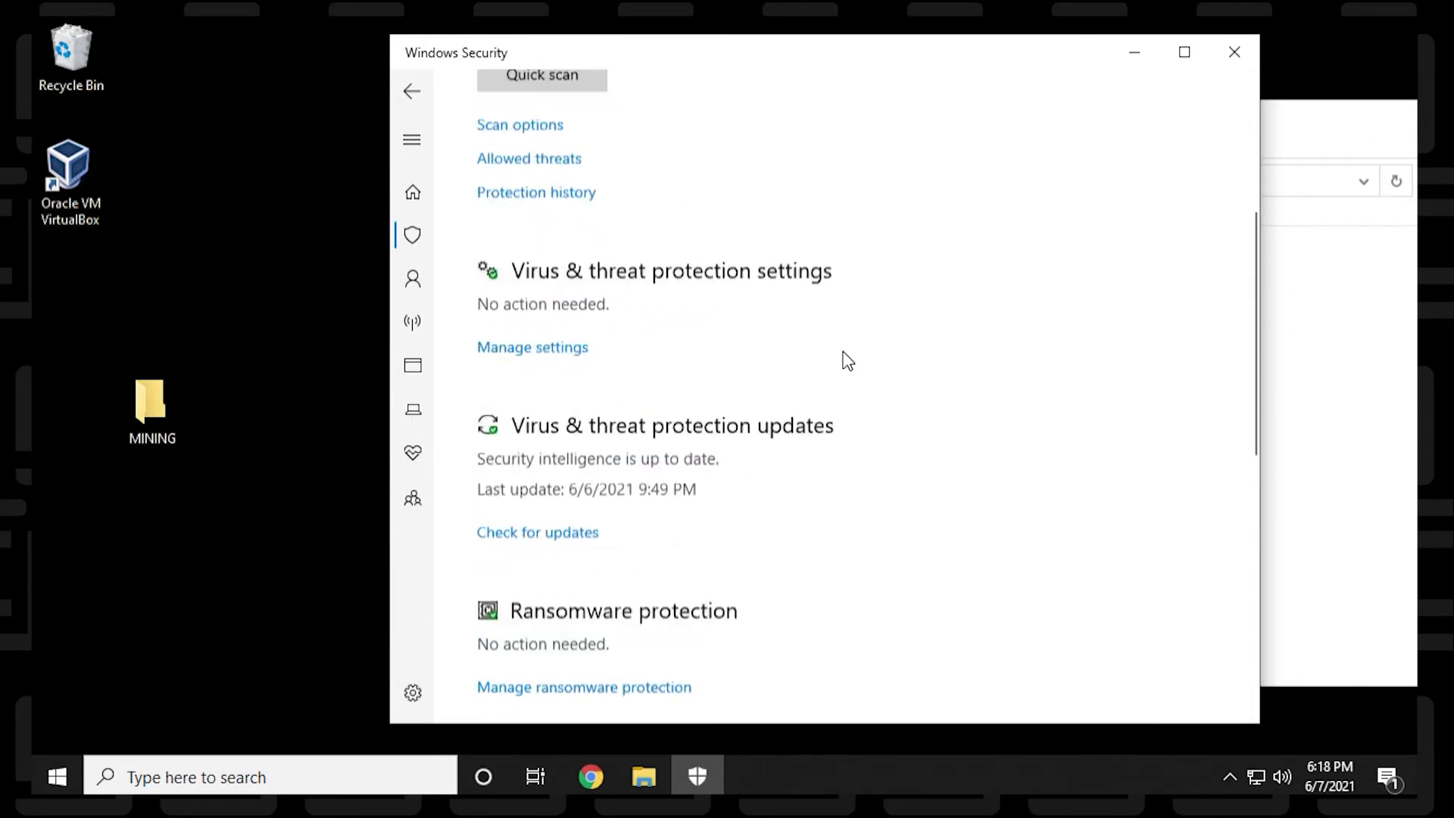
{"action": "scroll", "coordinate": [845, 361], "scroll_direction": "up", "scroll_amount": 1}
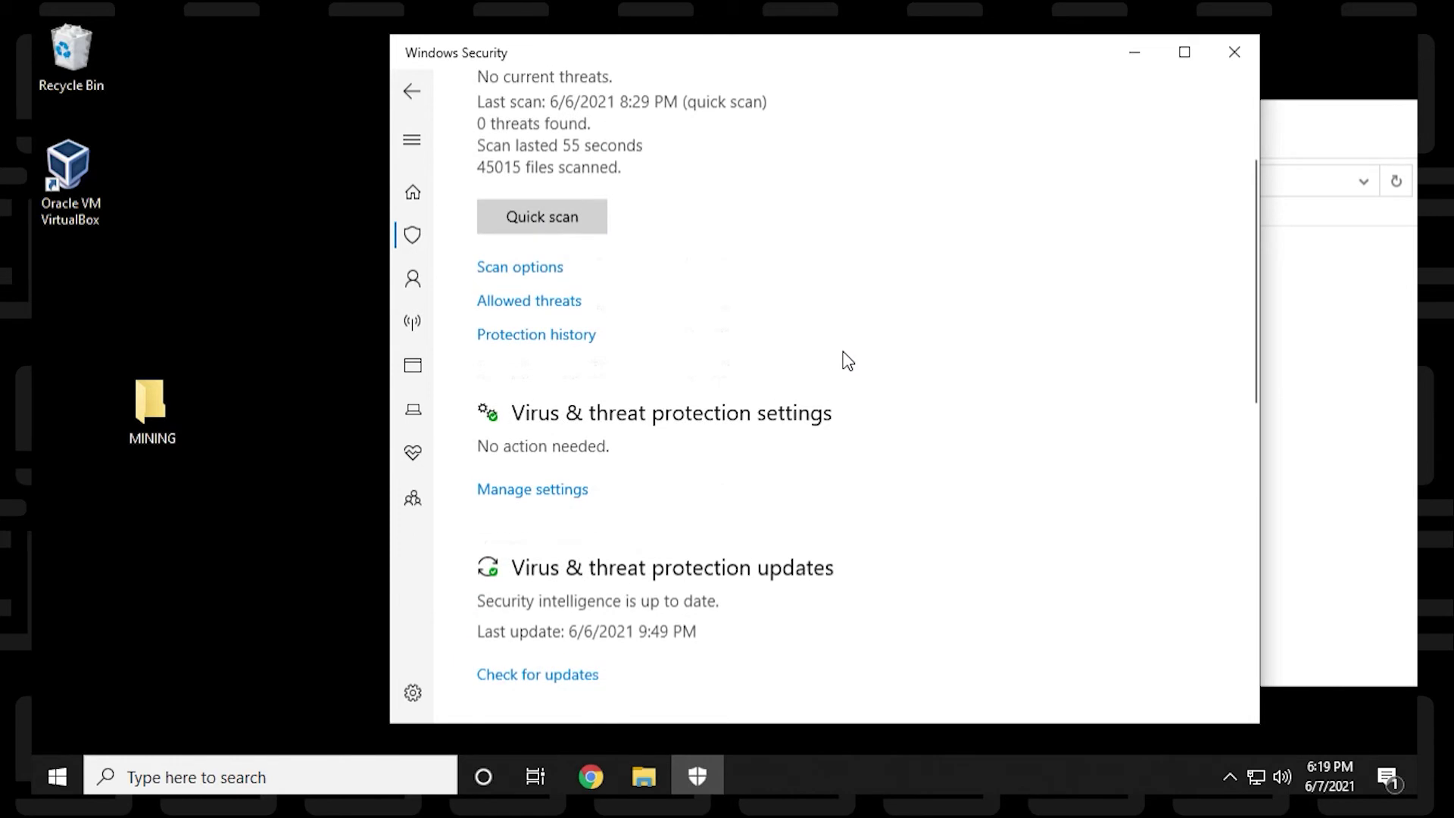
{"action": "left_click", "coordinate": [530, 493]}
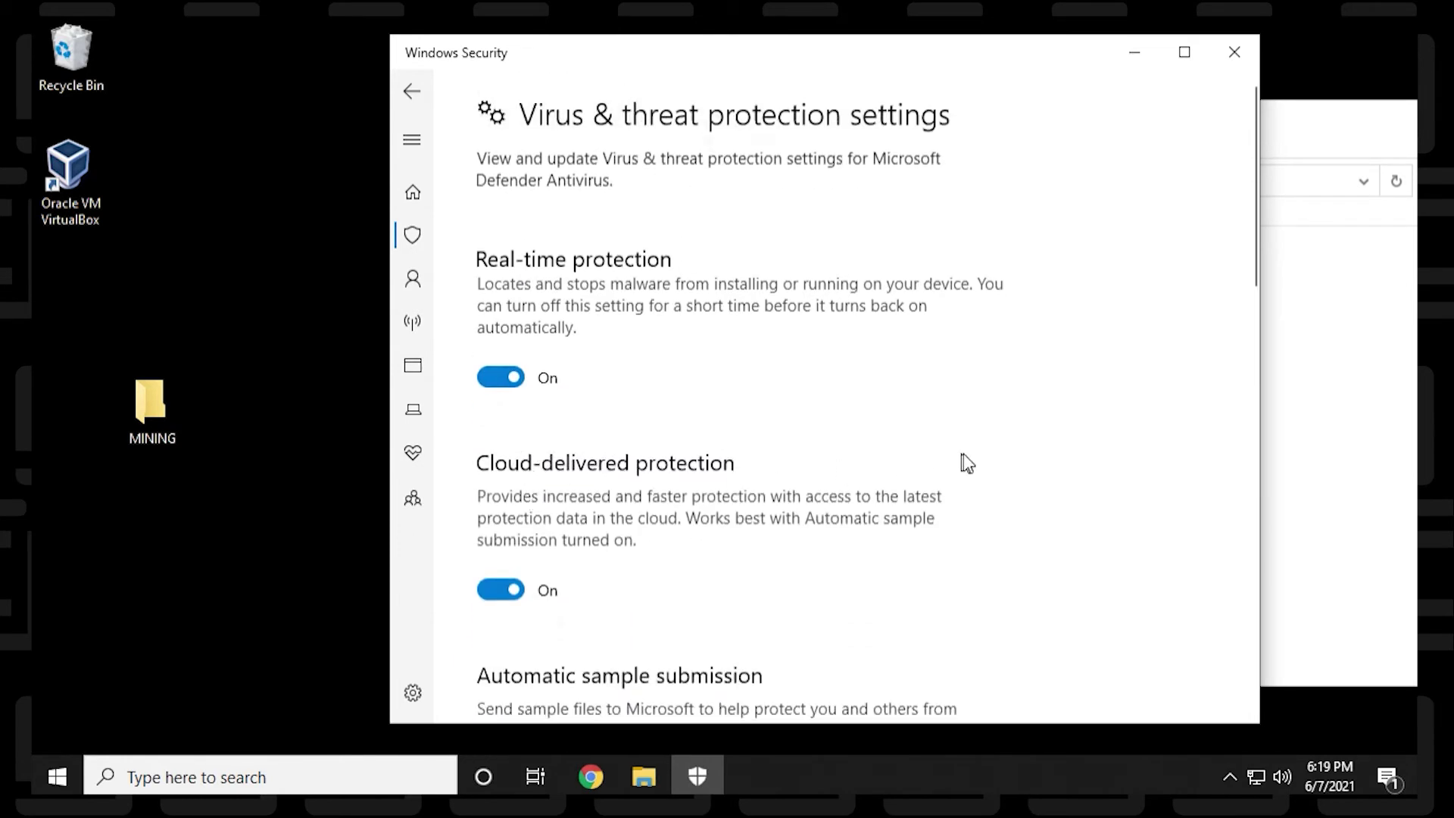
{"action": "scroll", "coordinate": [965, 462], "scroll_direction": "down", "scroll_amount": 2}
{"action": "scroll", "coordinate": [965, 462], "scroll_direction": "down", "scroll_amount": 3}
{"action": "scroll", "coordinate": [961, 463], "scroll_direction": "down", "scroll_amount": 2}
{"action": "scroll", "coordinate": [956, 465], "scroll_direction": "down", "scroll_amount": 1}
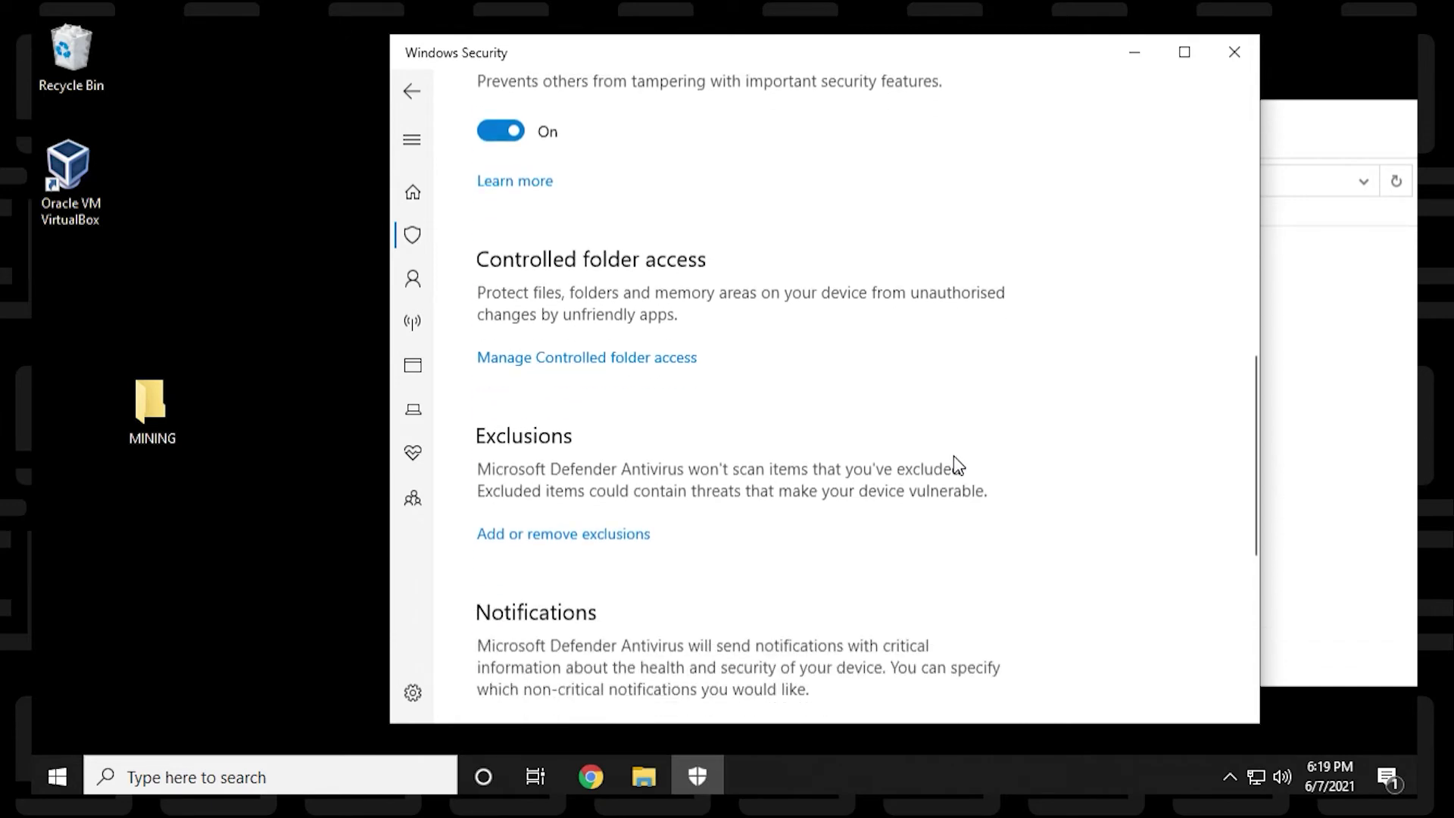
{"action": "left_click", "coordinate": [537, 535]}
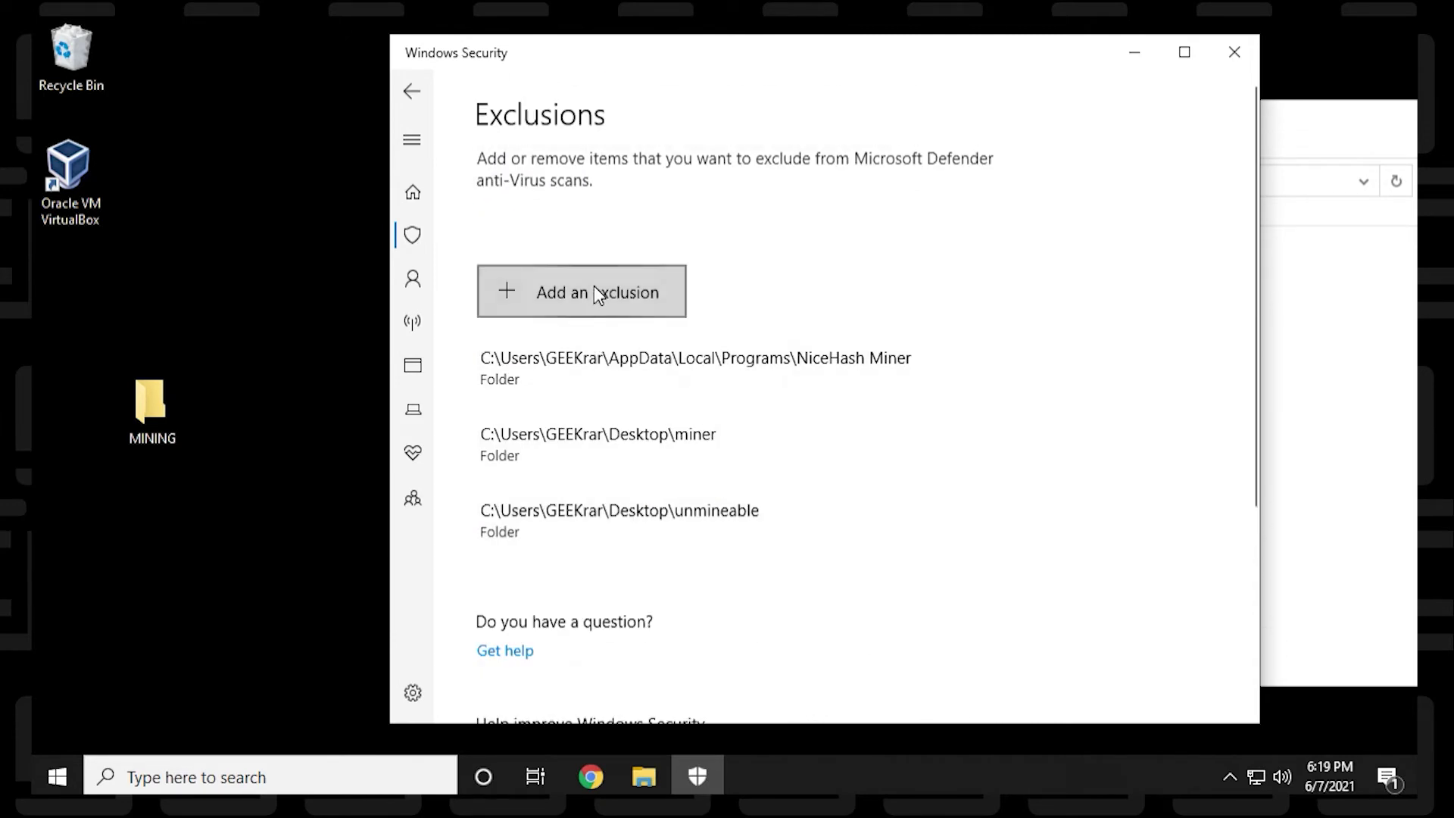
- Add the desktop MINING folder as a Defender folder exclusion
{"action": "left_click", "coordinate": [594, 291]}
{"action": "left_click", "coordinate": [565, 383]}
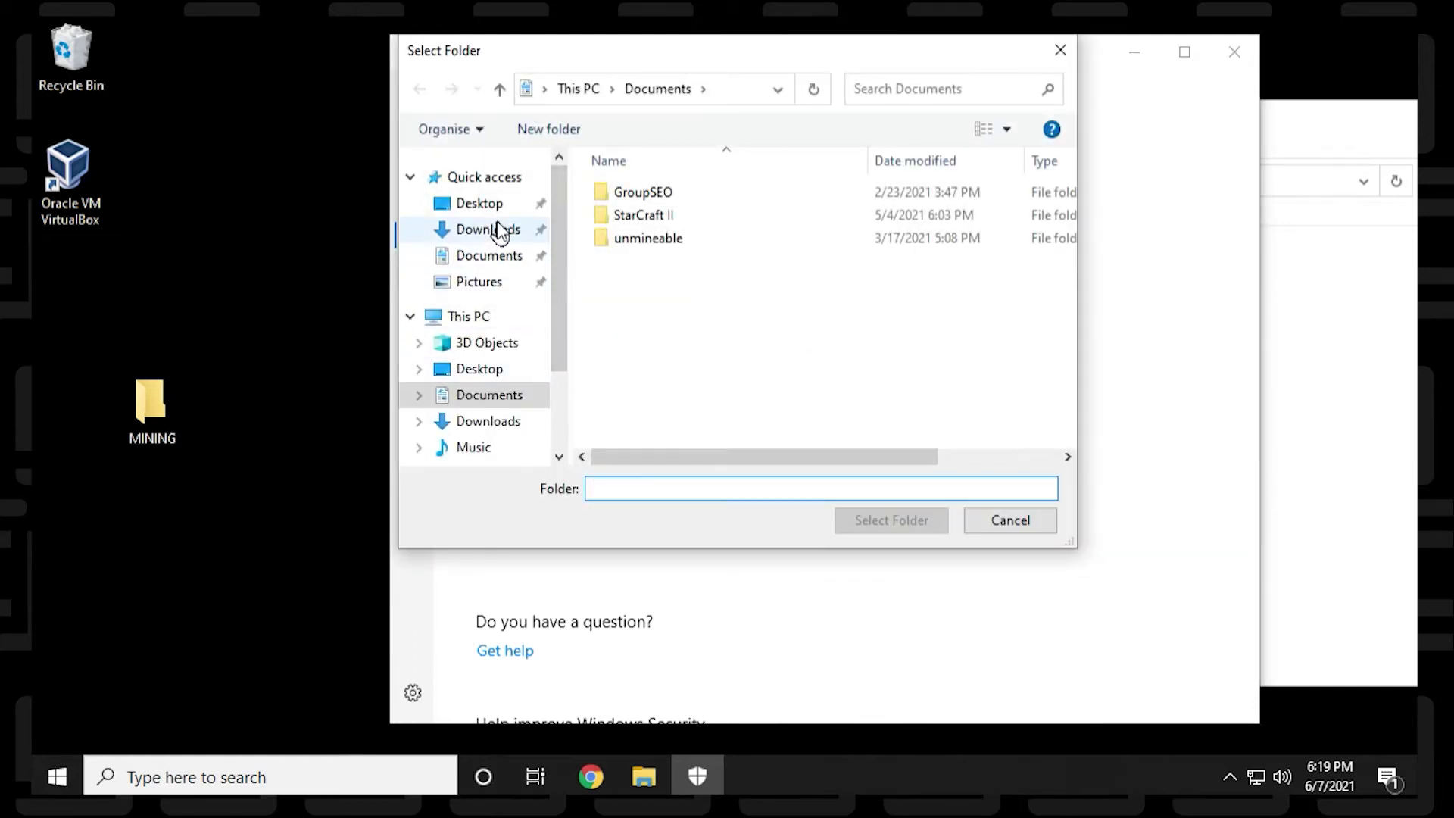
{"action": "left_click", "coordinate": [499, 233]}
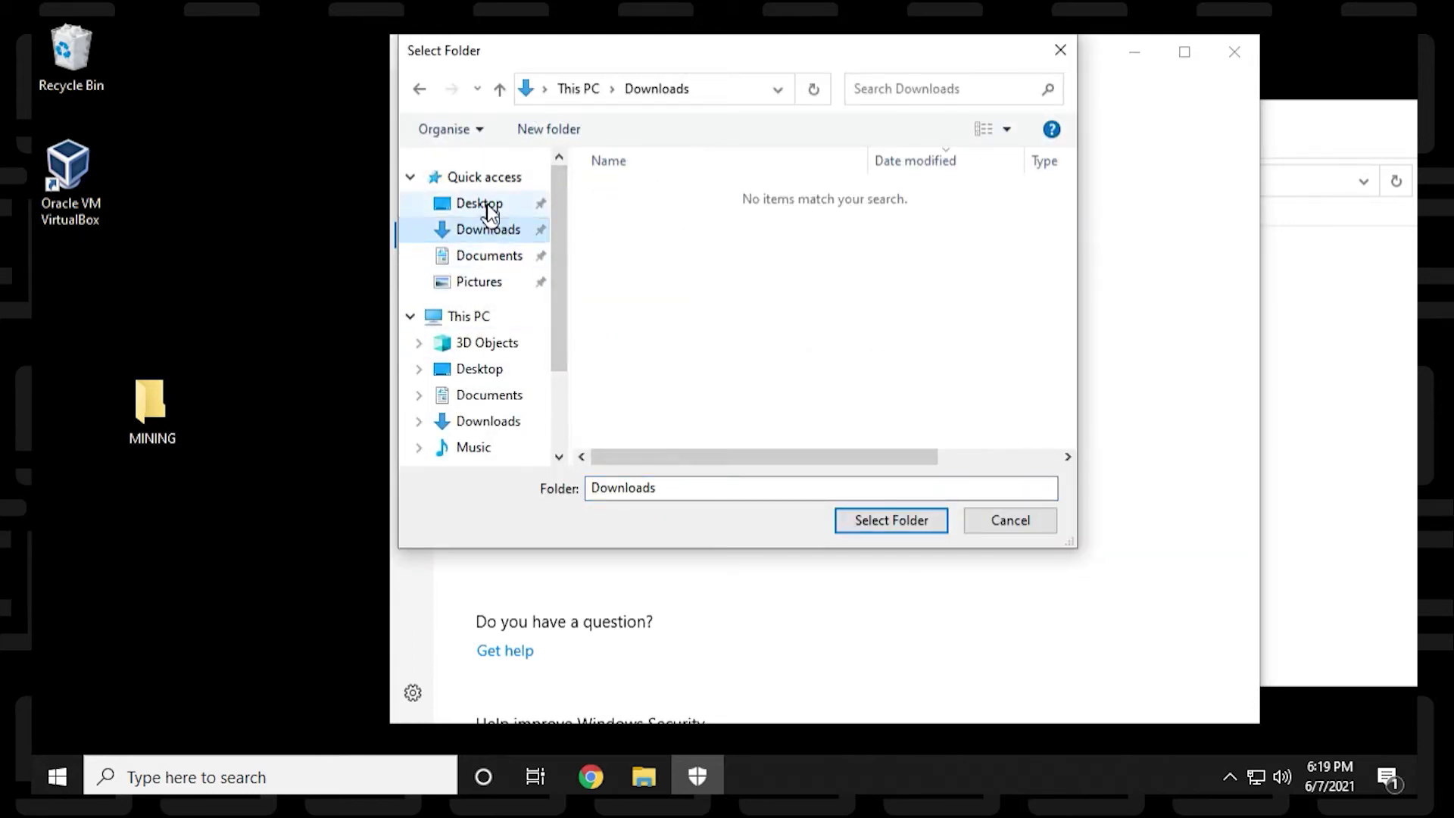
{"action": "left_click", "coordinate": [482, 204]}
{"action": "left_click", "coordinate": [651, 196]}
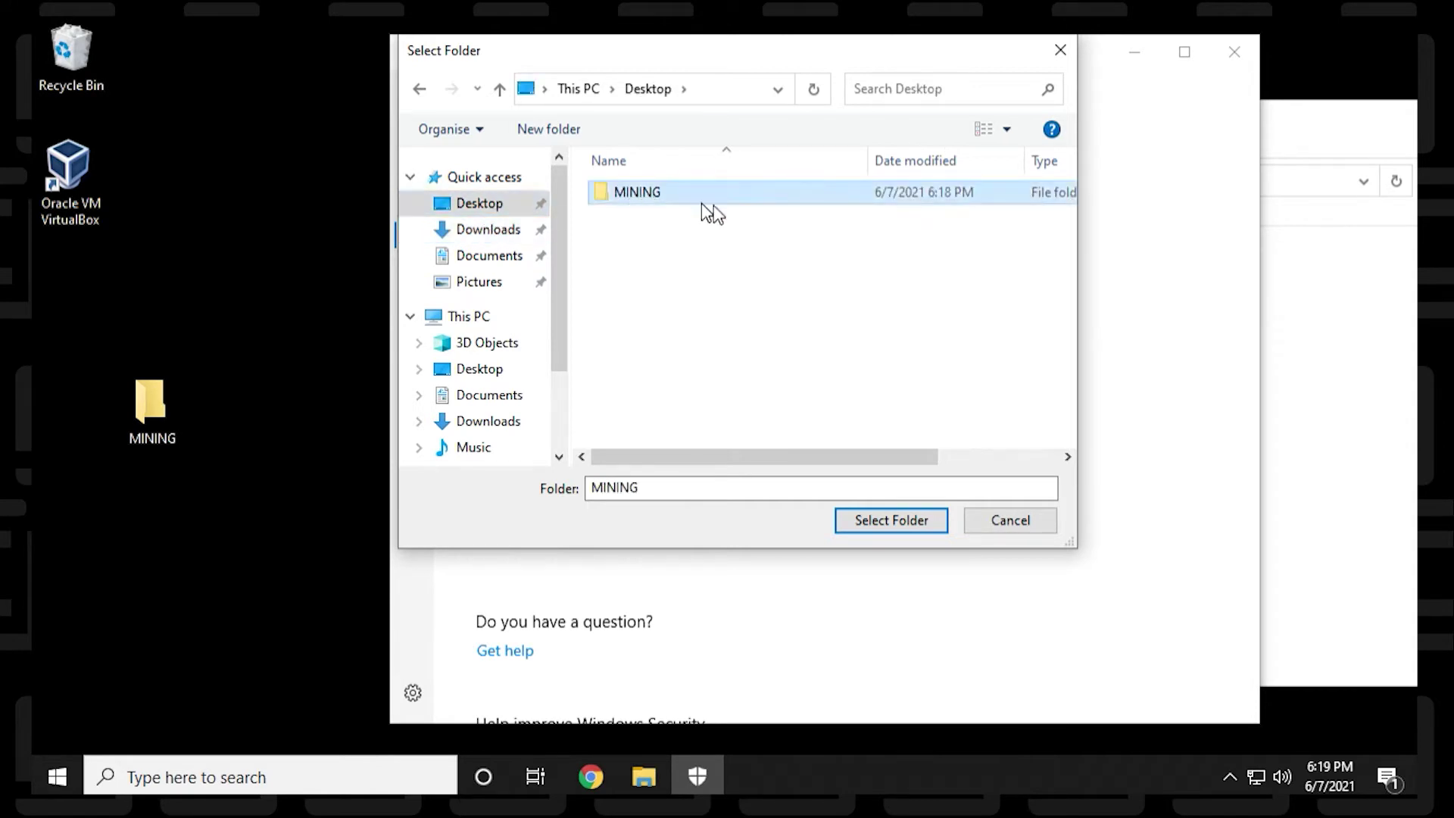
{"action": "left_click", "coordinate": [884, 513]}
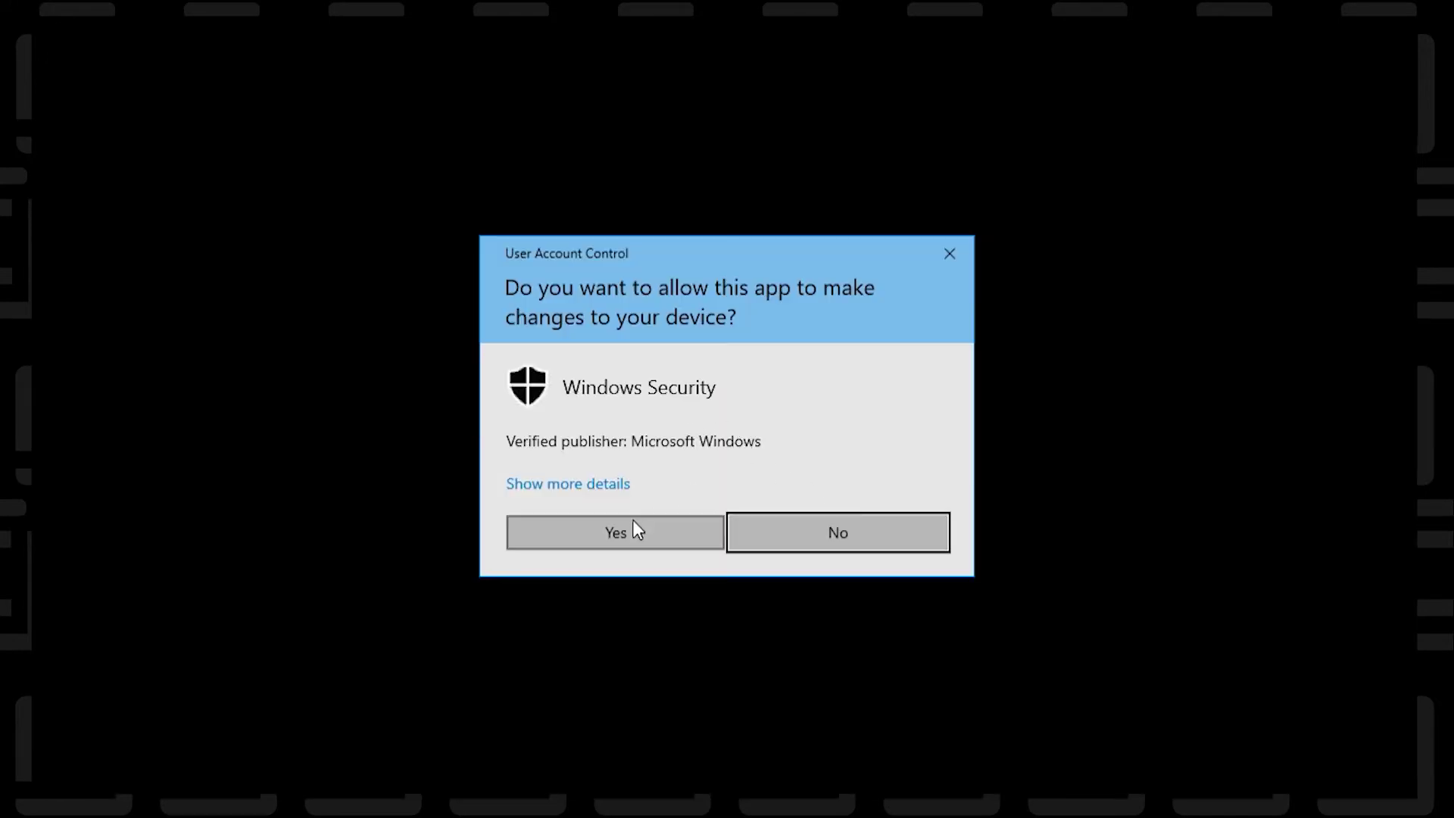
{"action": "left_click", "coordinate": [631, 522]}
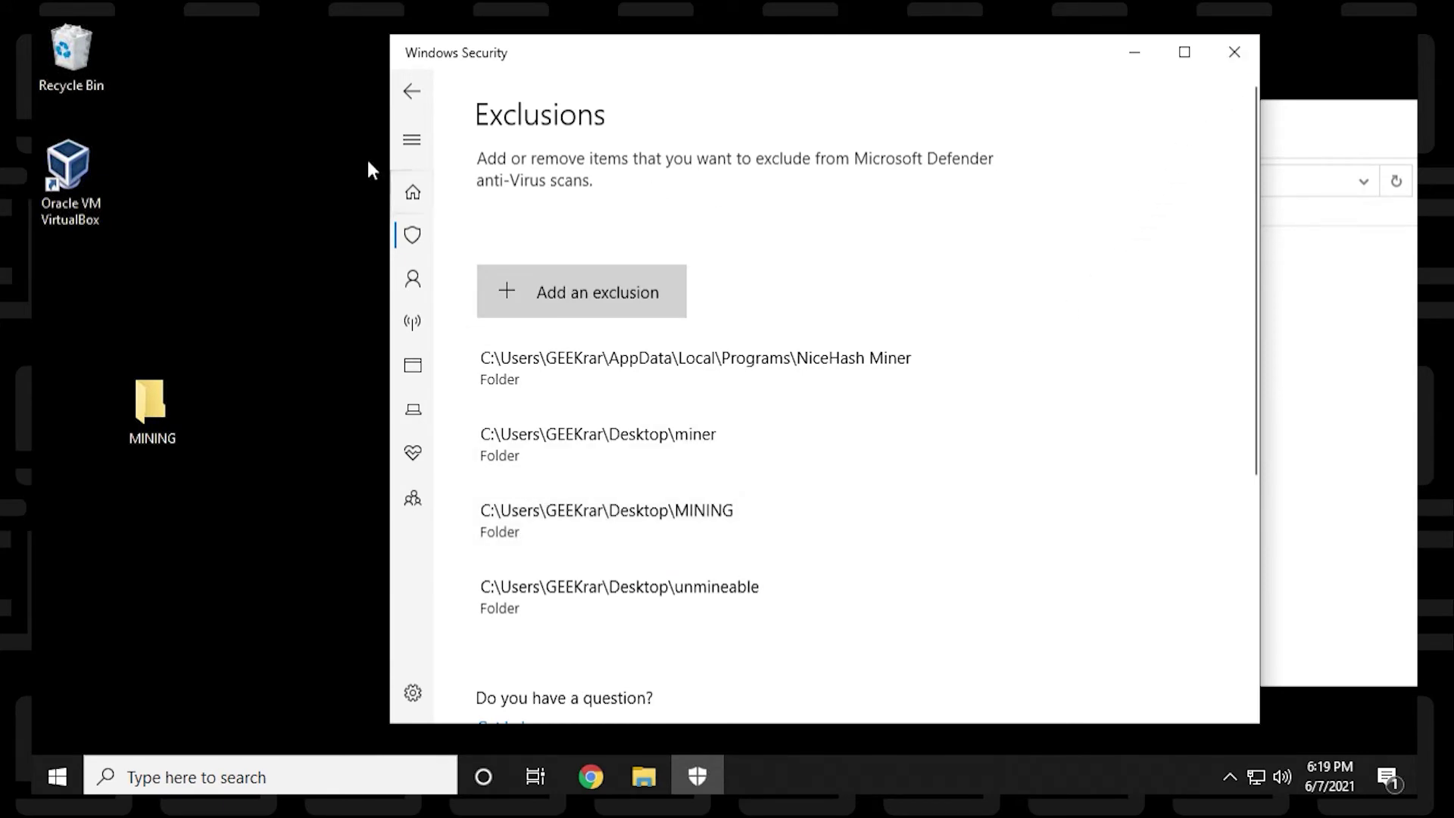
- Go back to Security at a glance and close Windows Security
{"action": "left_click", "coordinate": [412, 96]}
{"action": "left_click", "coordinate": [412, 96]}
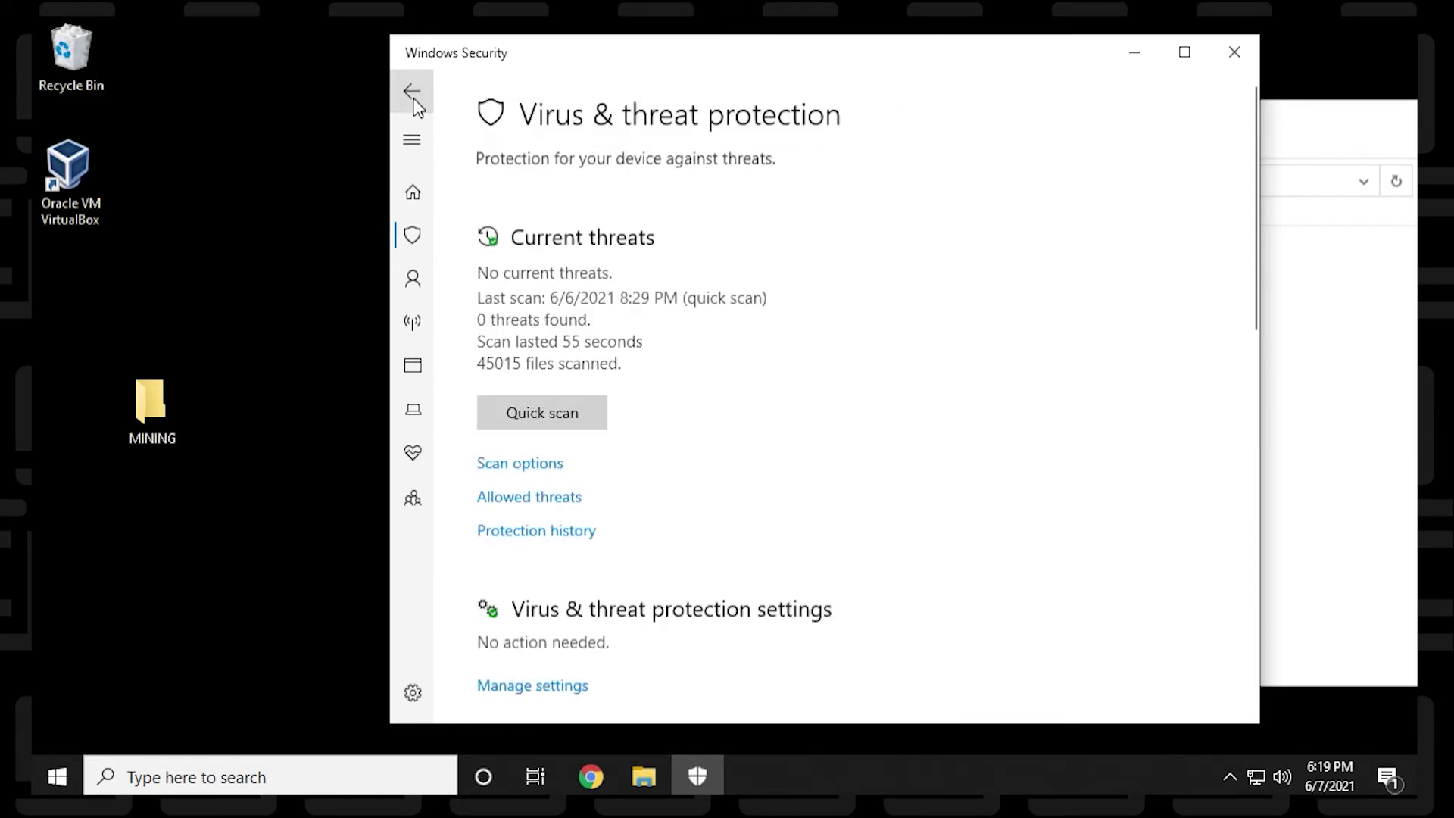
{"action": "left_click", "coordinate": [1221, 52]}
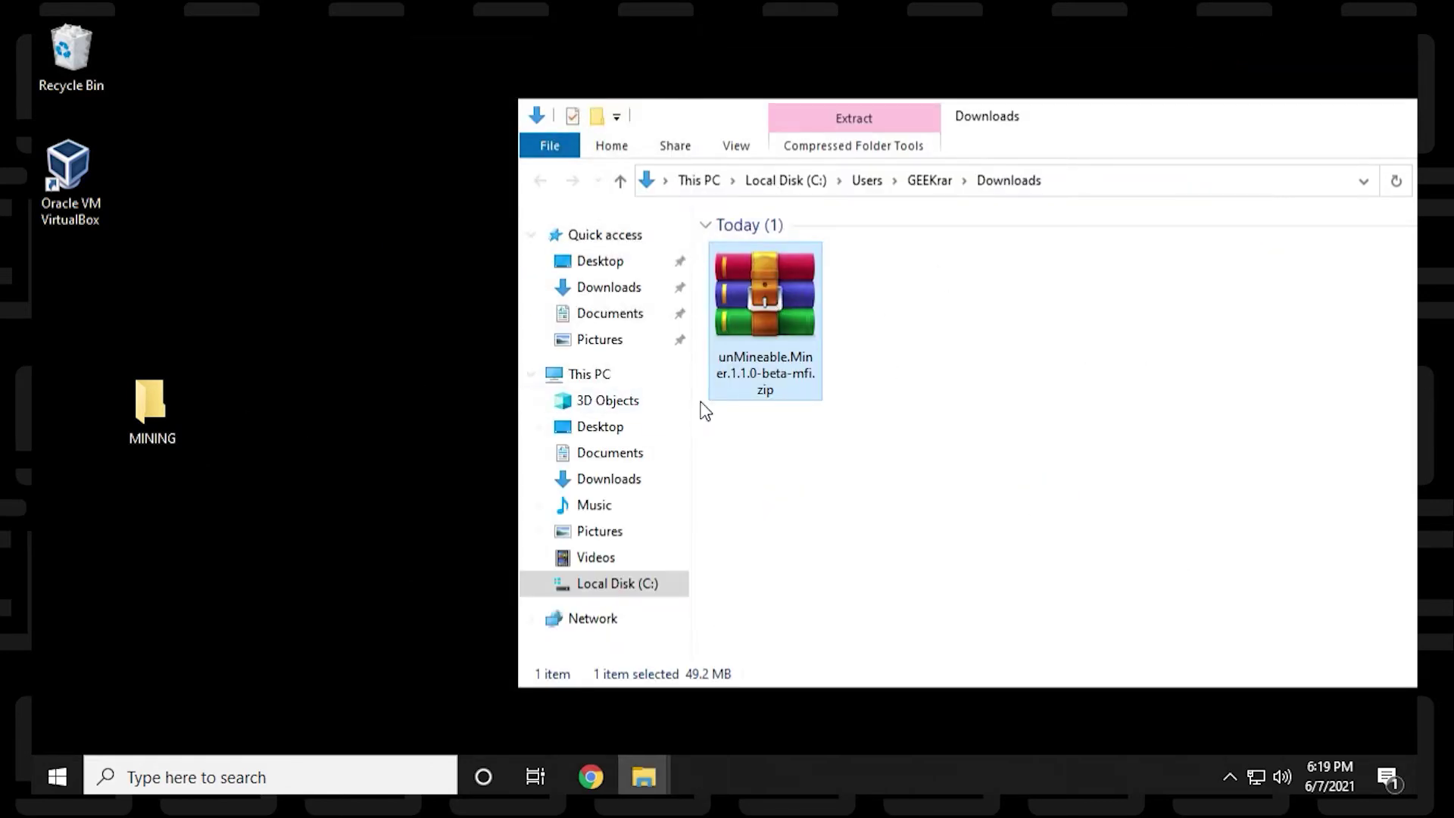
- Open the miner zip in WinRAR and drag the miner exe into the desktop MINING folder
{"action": "double_click", "coordinate": [774, 326]}
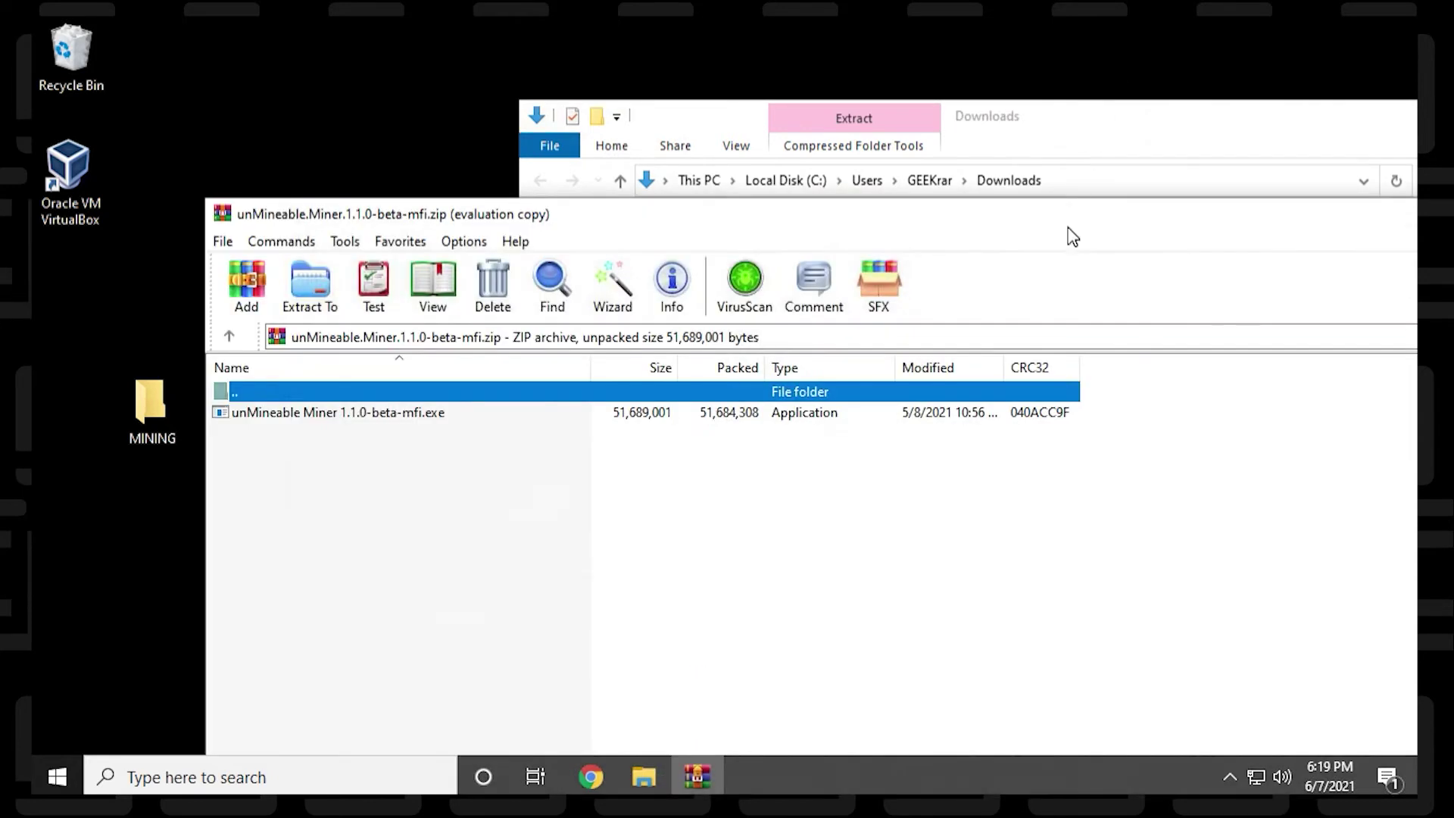
{"action": "left_click_drag", "start_coordinate": [773, 223], "coordinate": [891, 173]}
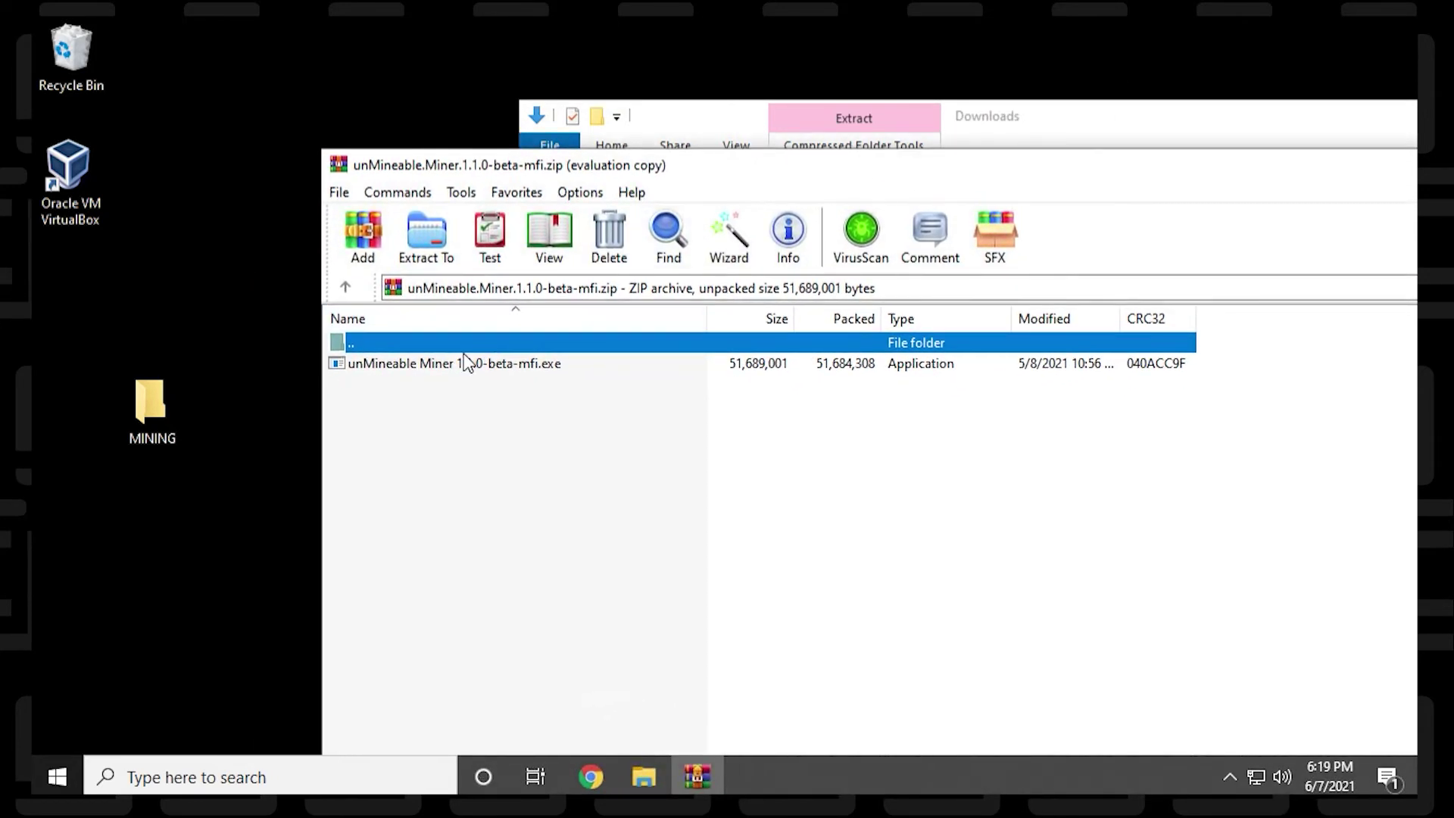
{"action": "left_click_drag", "start_coordinate": [450, 363], "coordinate": [143, 409]}
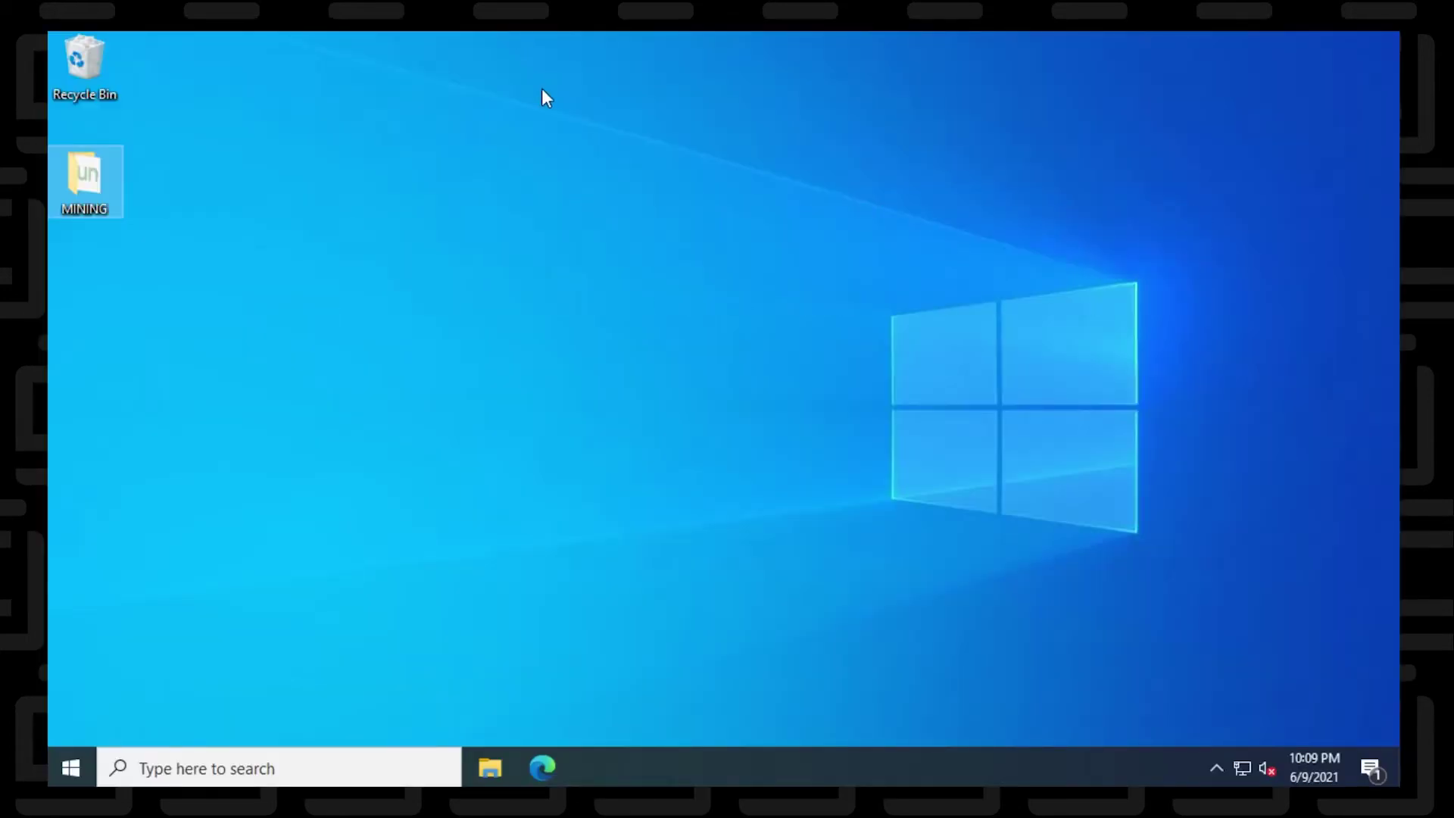
- Run the unMineable Miner exe in MINING as administrator, approve UAC, and minimize Explorer
{"action": "double_click", "coordinate": [87, 185]}
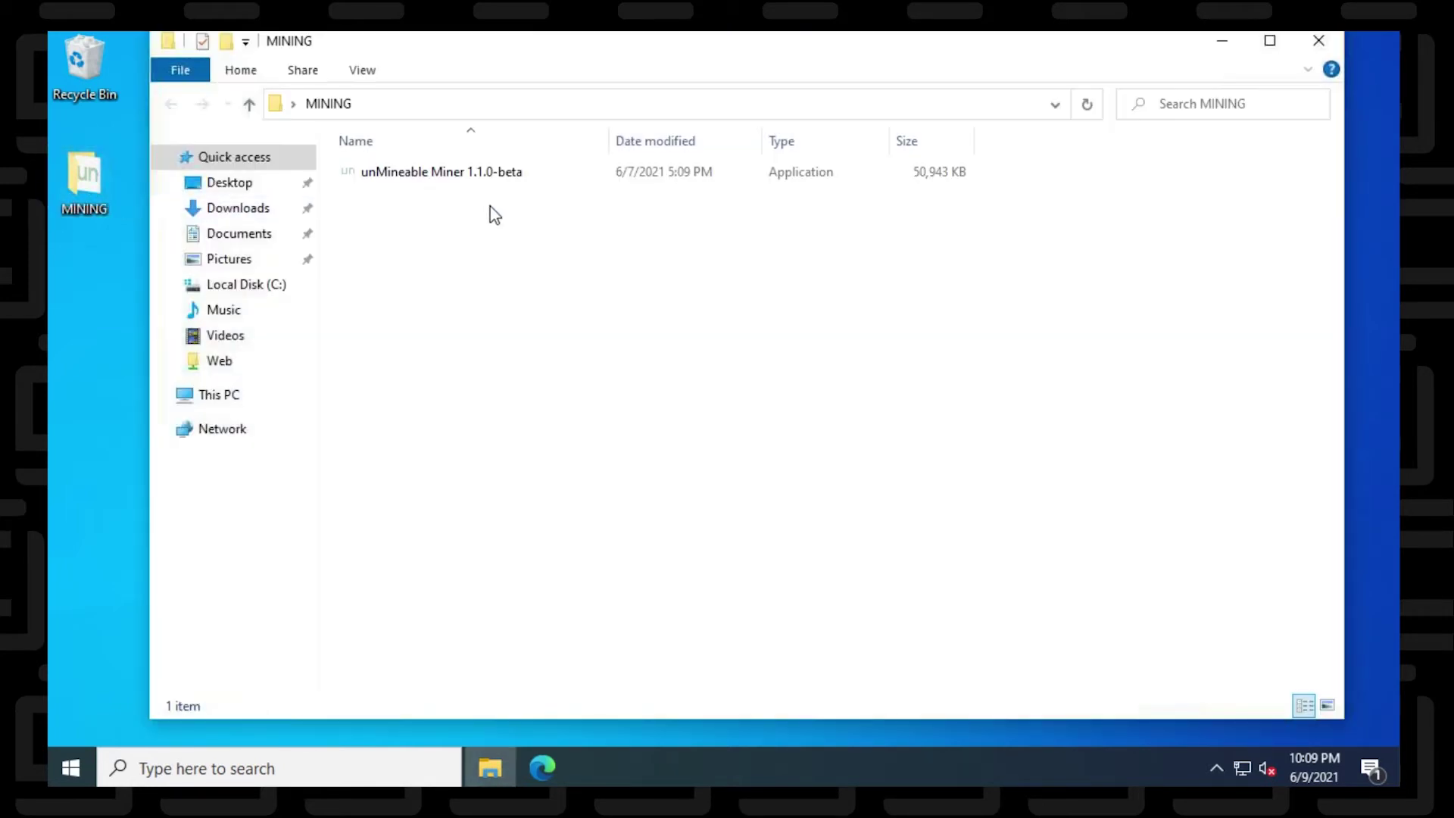
{"action": "mouse_move", "coordinate": [442, 172]}
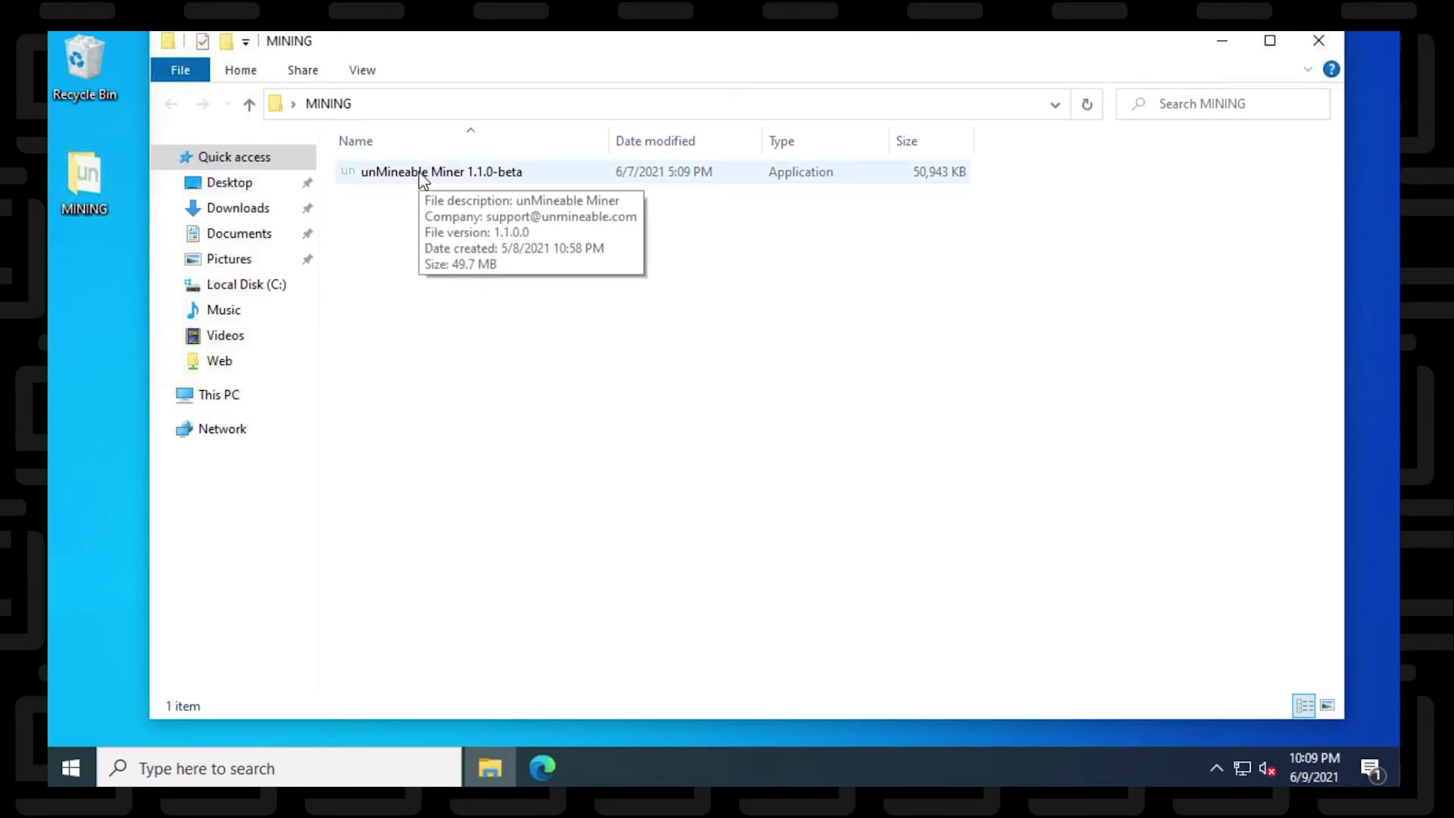
{"action": "left_click", "coordinate": [421, 180]}
{"action": "right_click", "coordinate": [420, 180]}
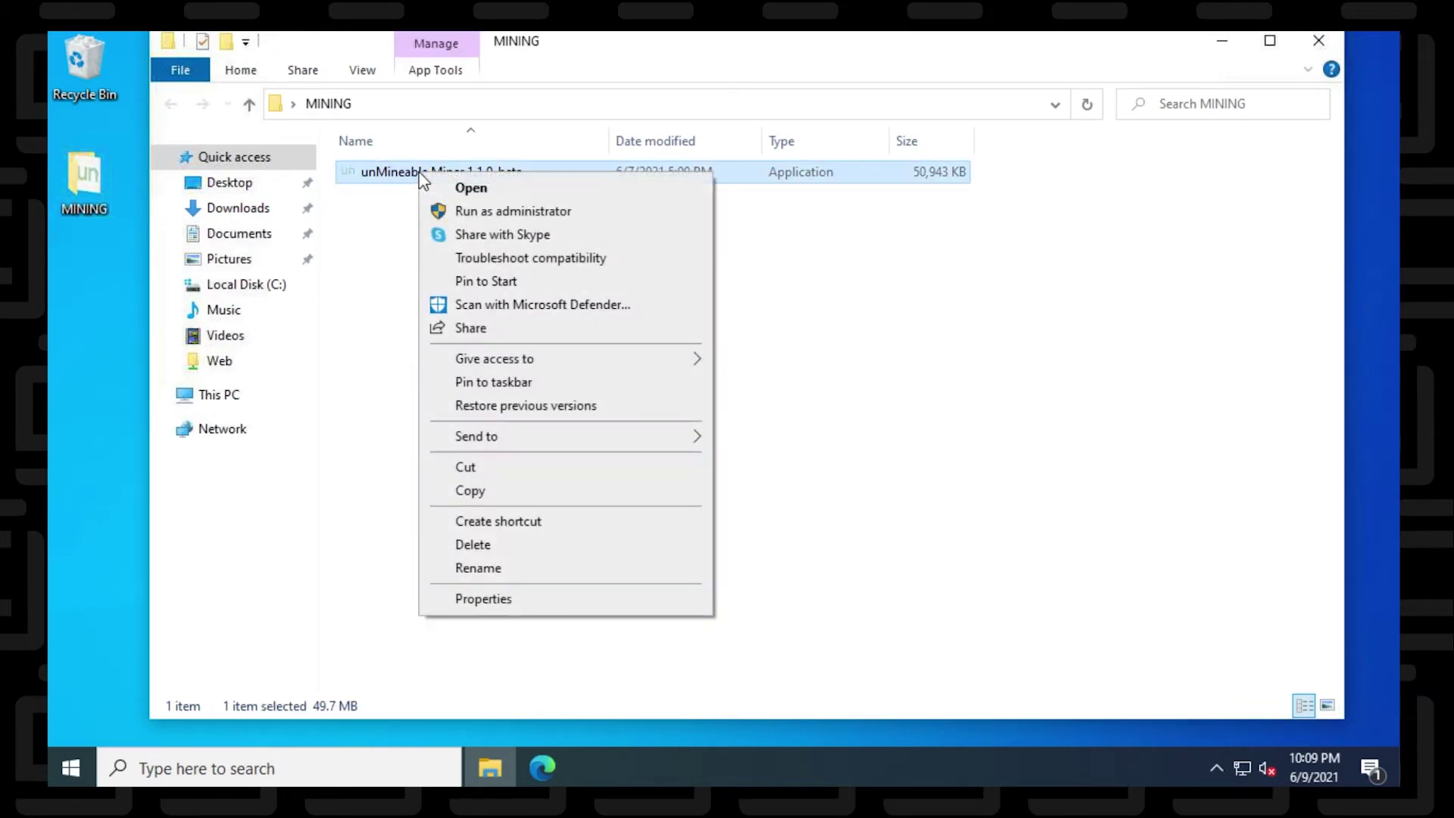
{"action": "left_click", "coordinate": [494, 215]}
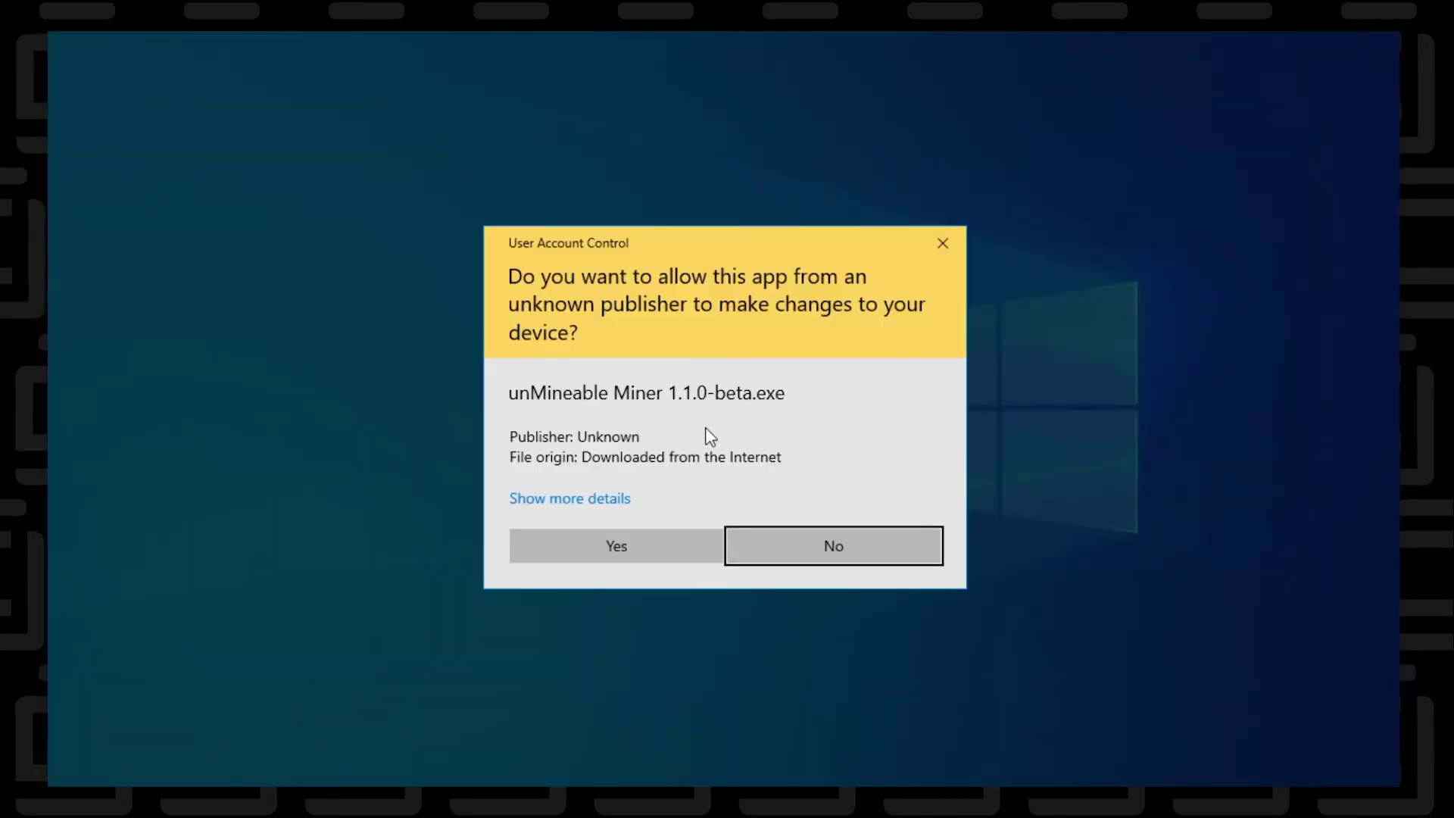
{"action": "left_click", "coordinate": [633, 542]}
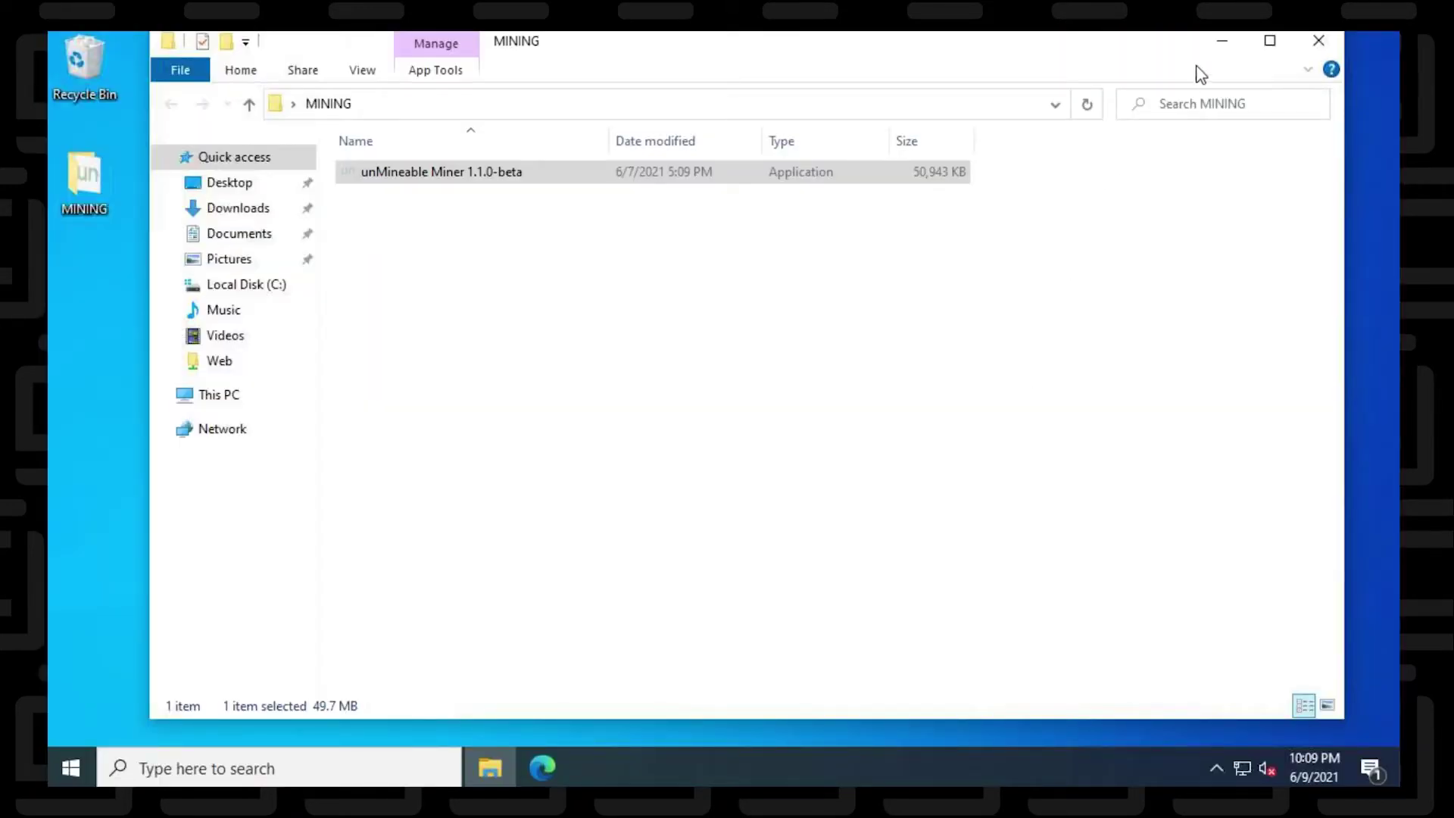
{"action": "left_click", "coordinate": [1221, 47]}
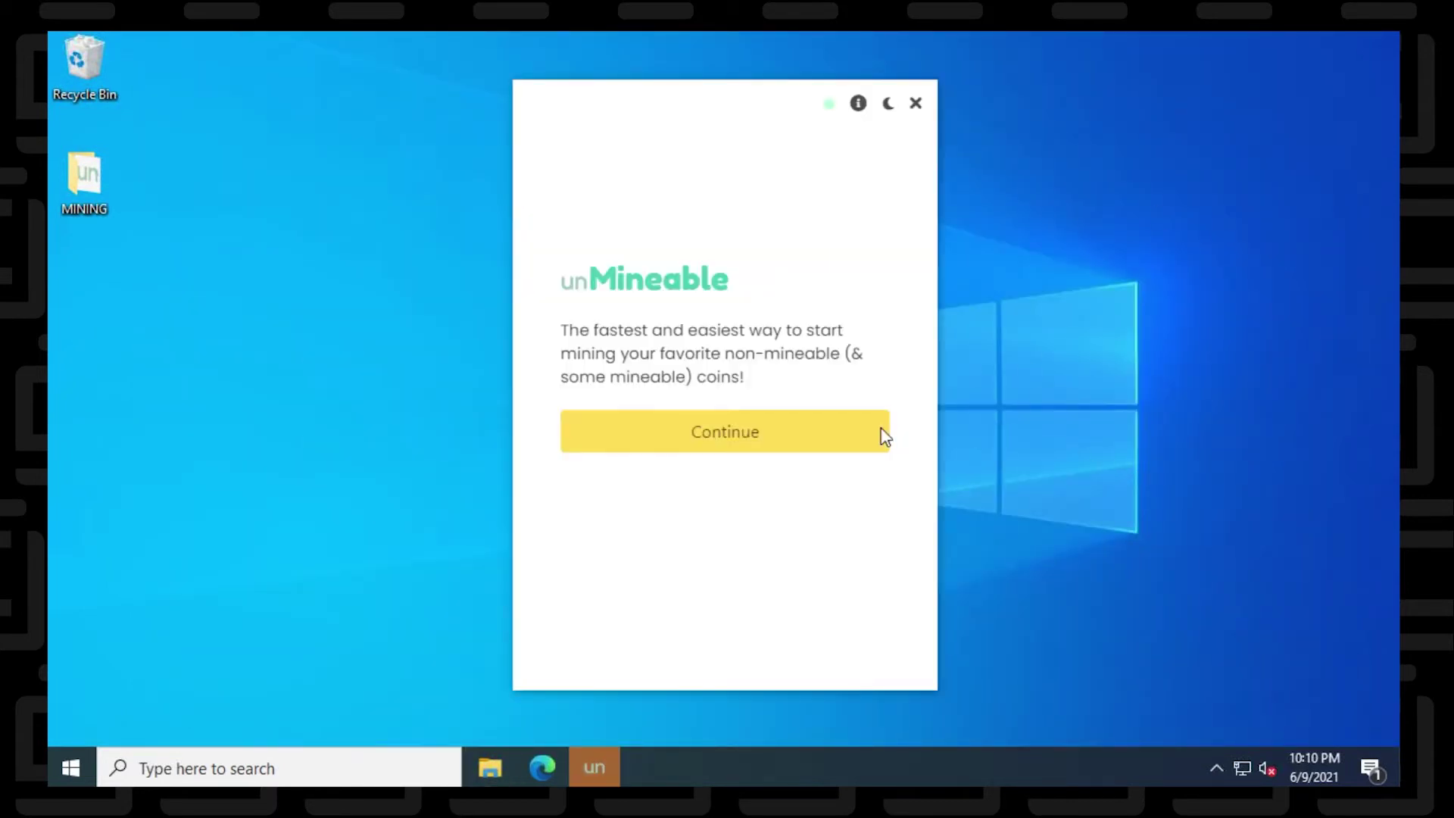
- Continue past the welcome screen and choose CPU as the mining hardware
{"action": "left_click", "coordinate": [612, 443]}
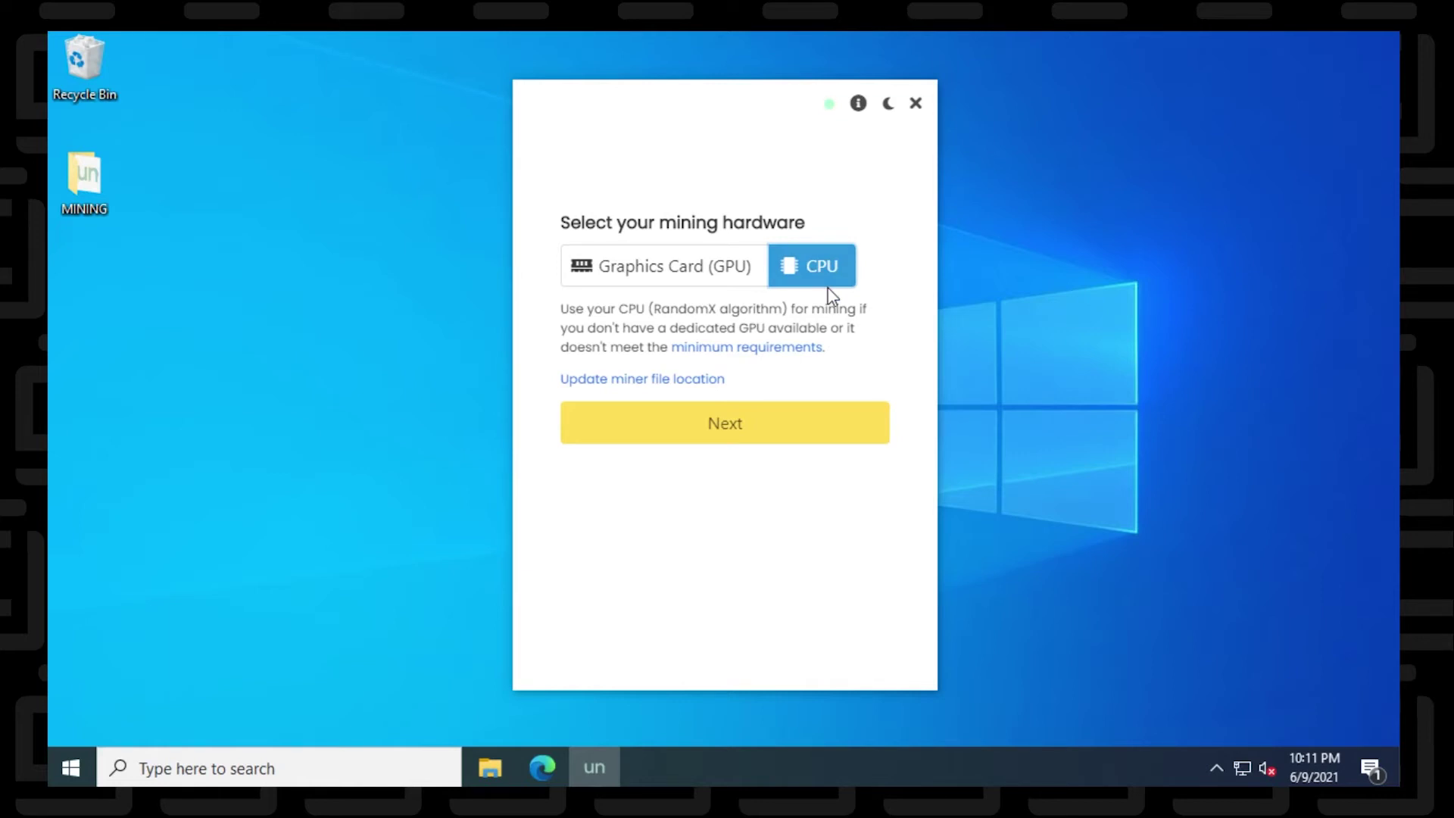
{"action": "left_click", "coordinate": [786, 437]}
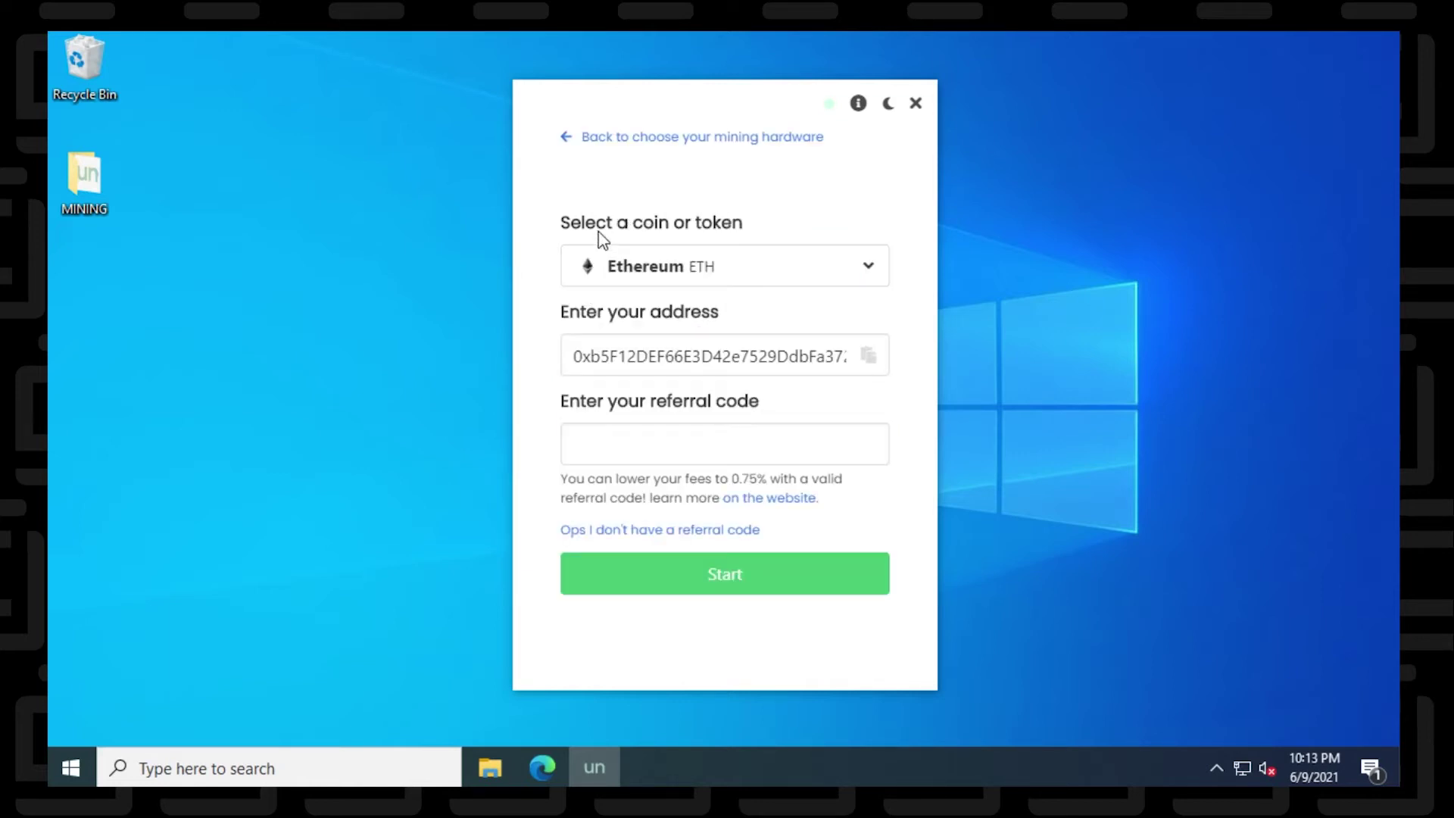
- Choose Ethereum as the coin and replace the wallet address with the pasted one
{"action": "left_click", "coordinate": [707, 277]}
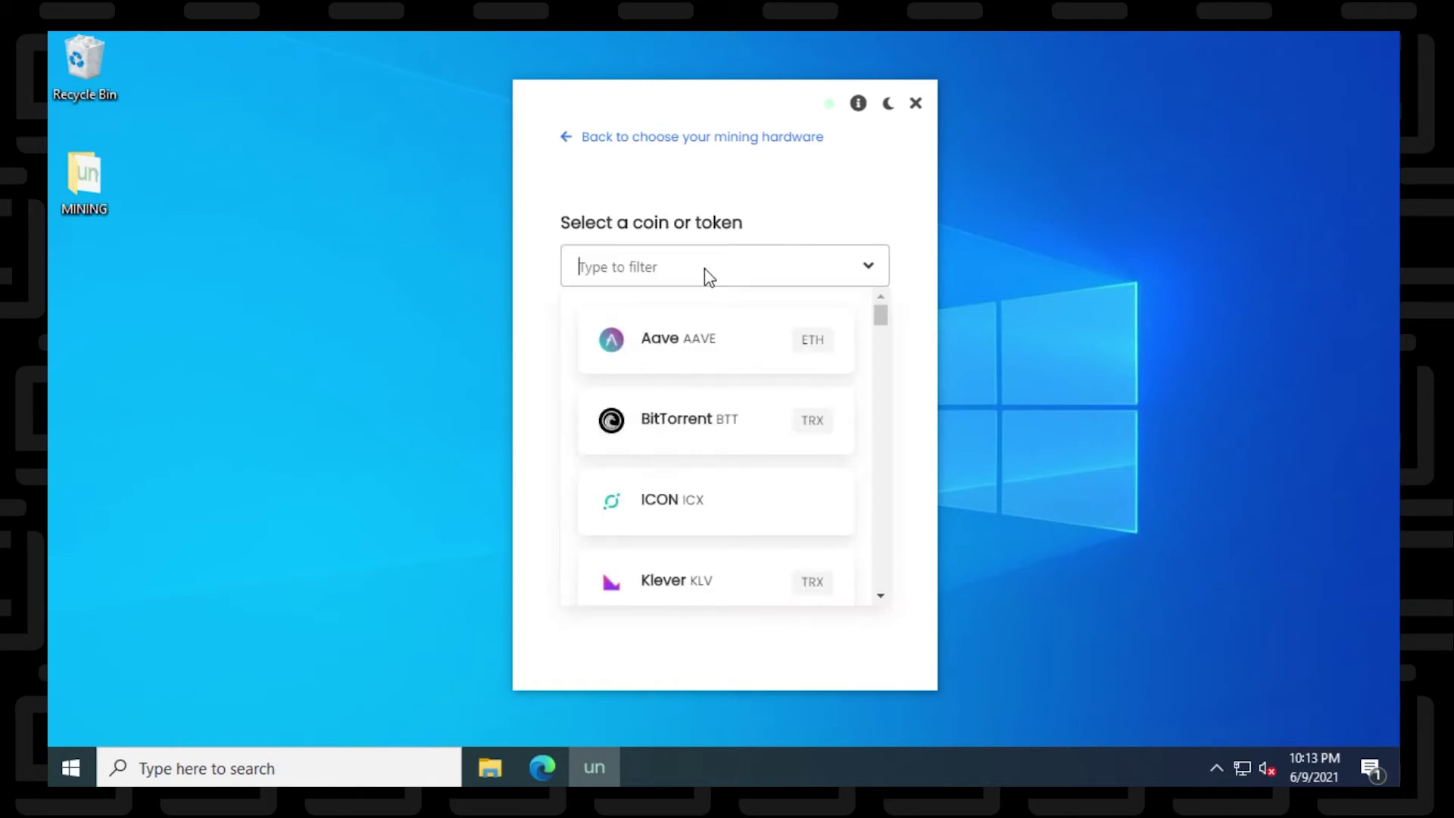
{"action": "type", "text": "ether"}
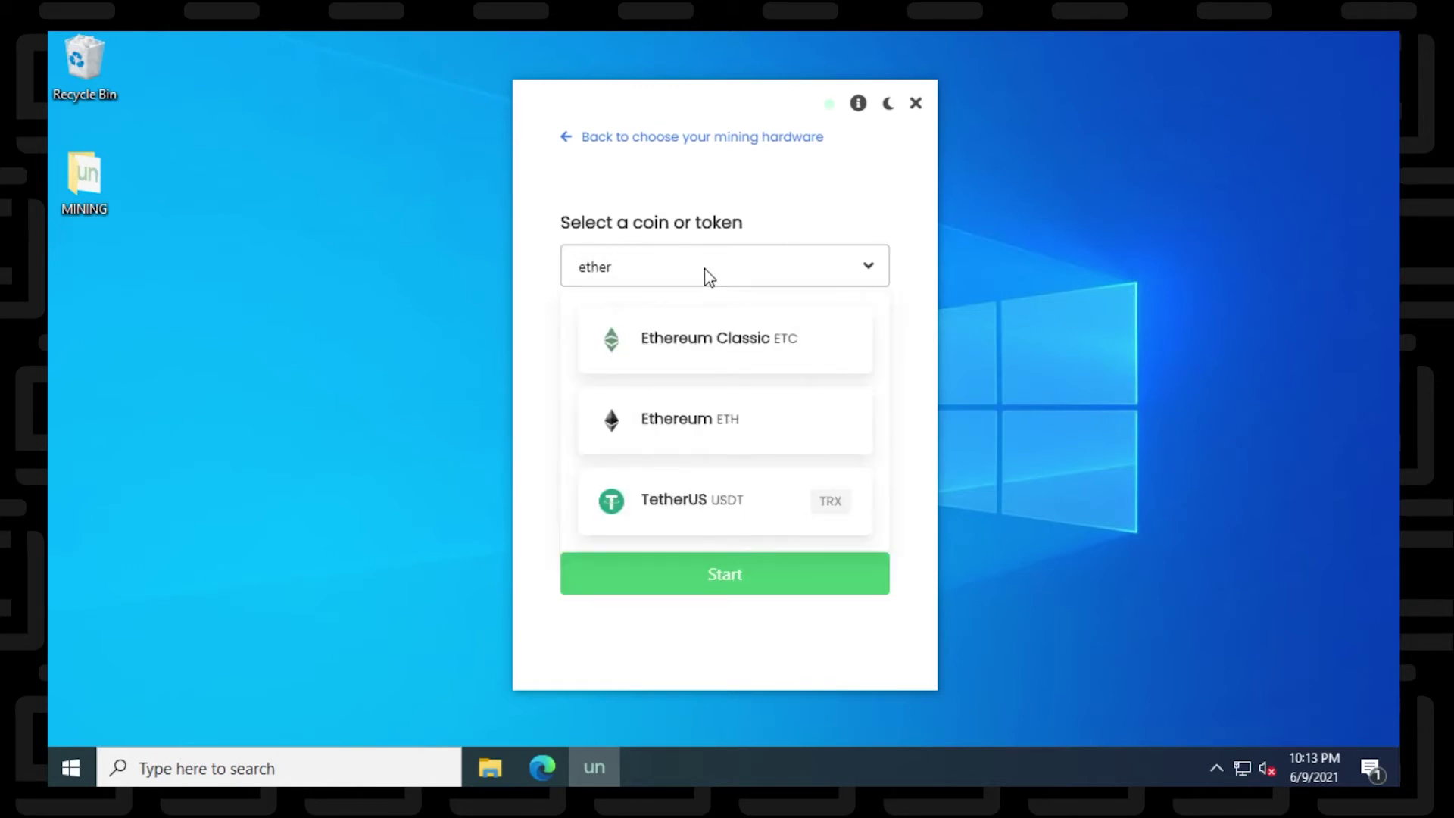
{"action": "left_click", "coordinate": [711, 413]}
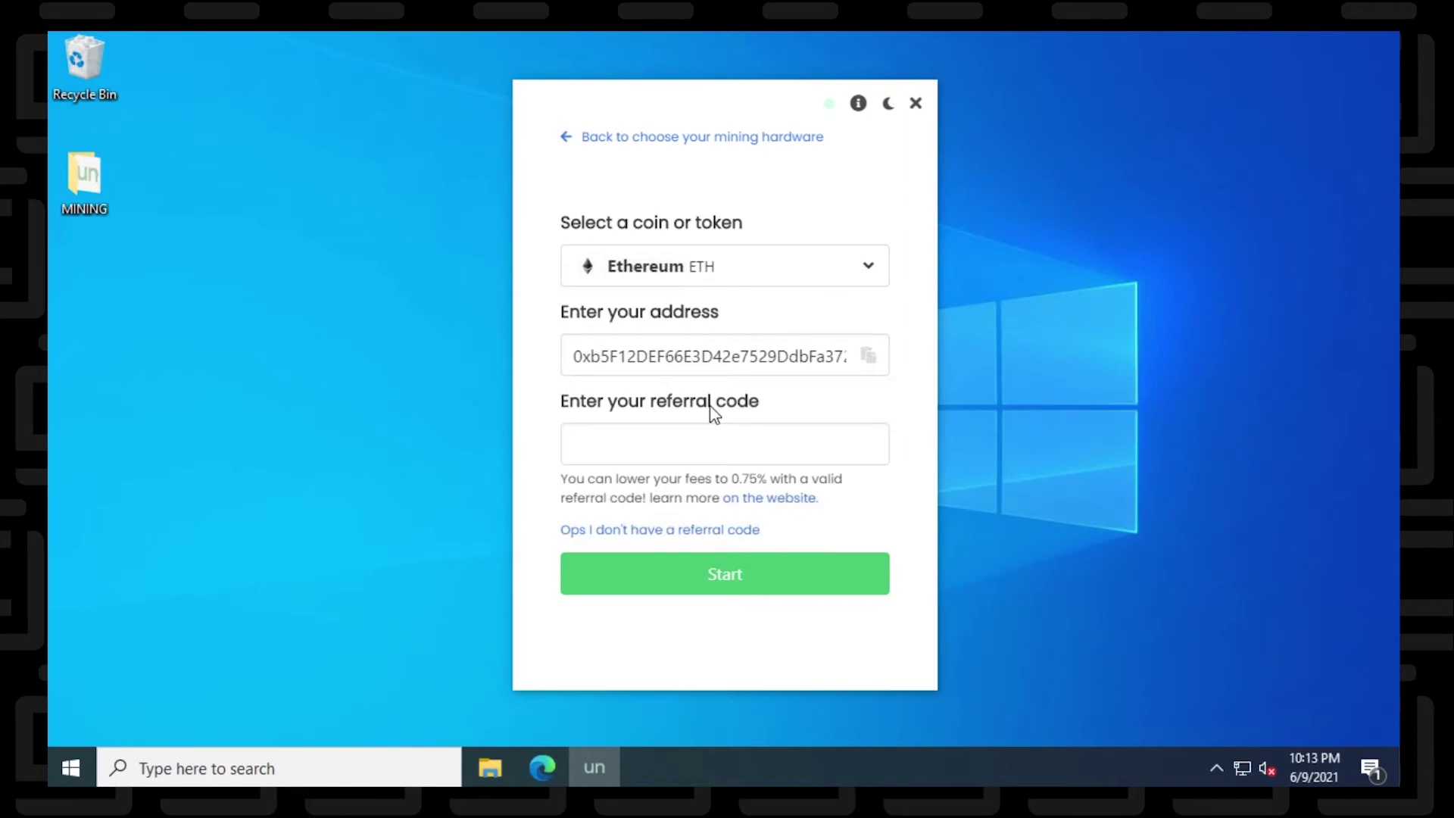
{"action": "double_click", "coordinate": [796, 365]}
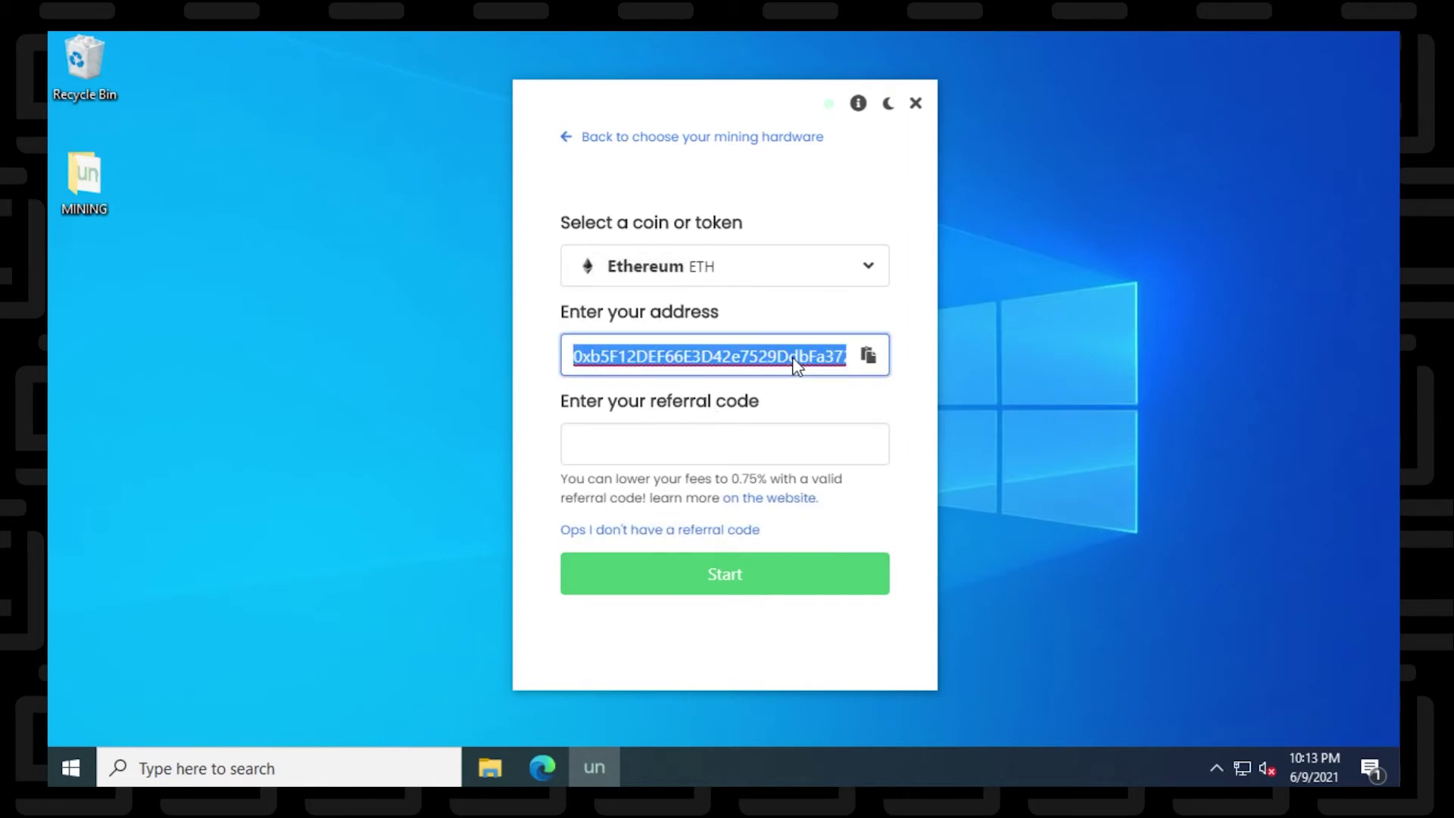
{"action": "key", "text": "BackSpace"}
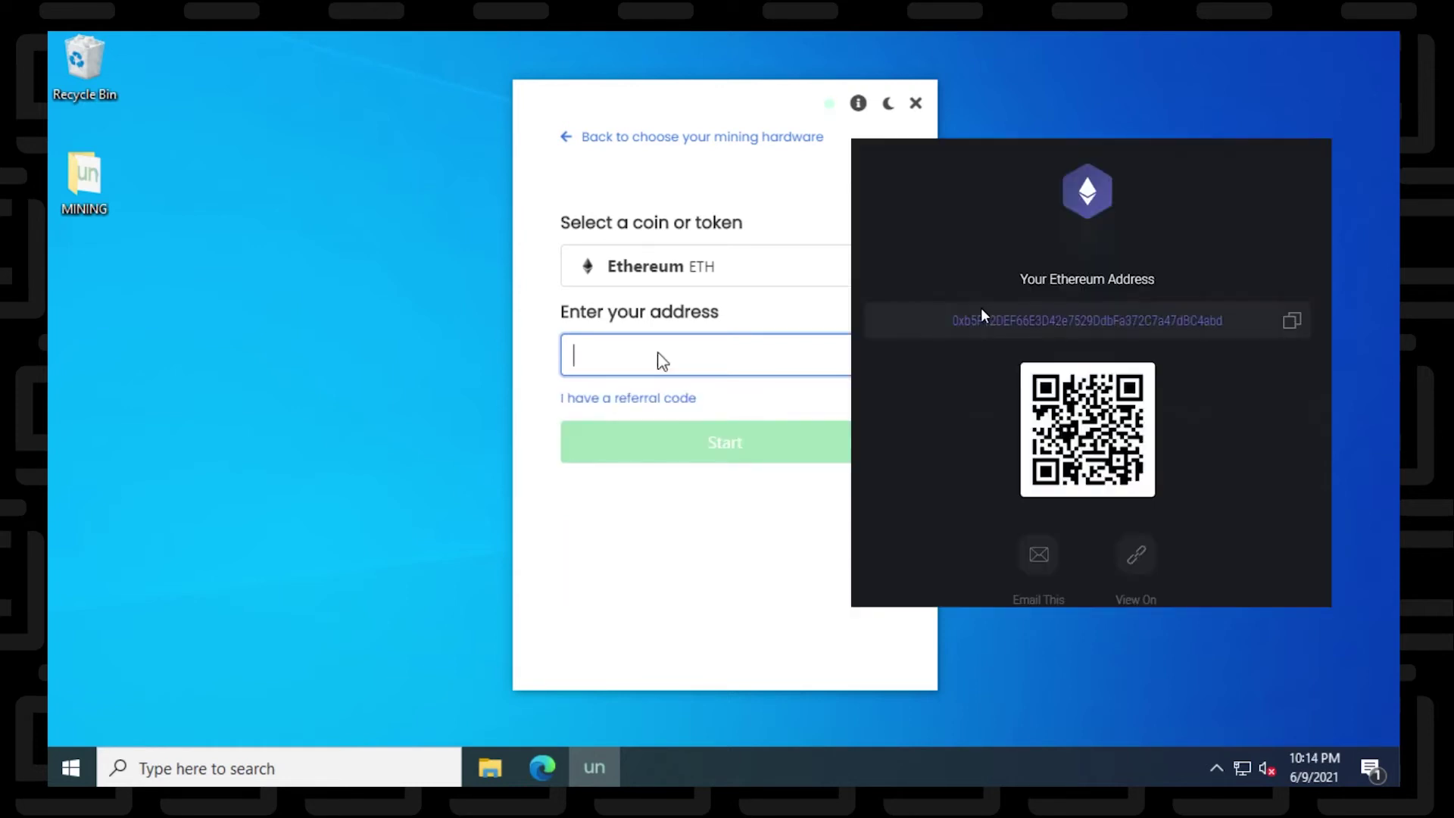
{"action": "key", "text": "ctrl+v"}
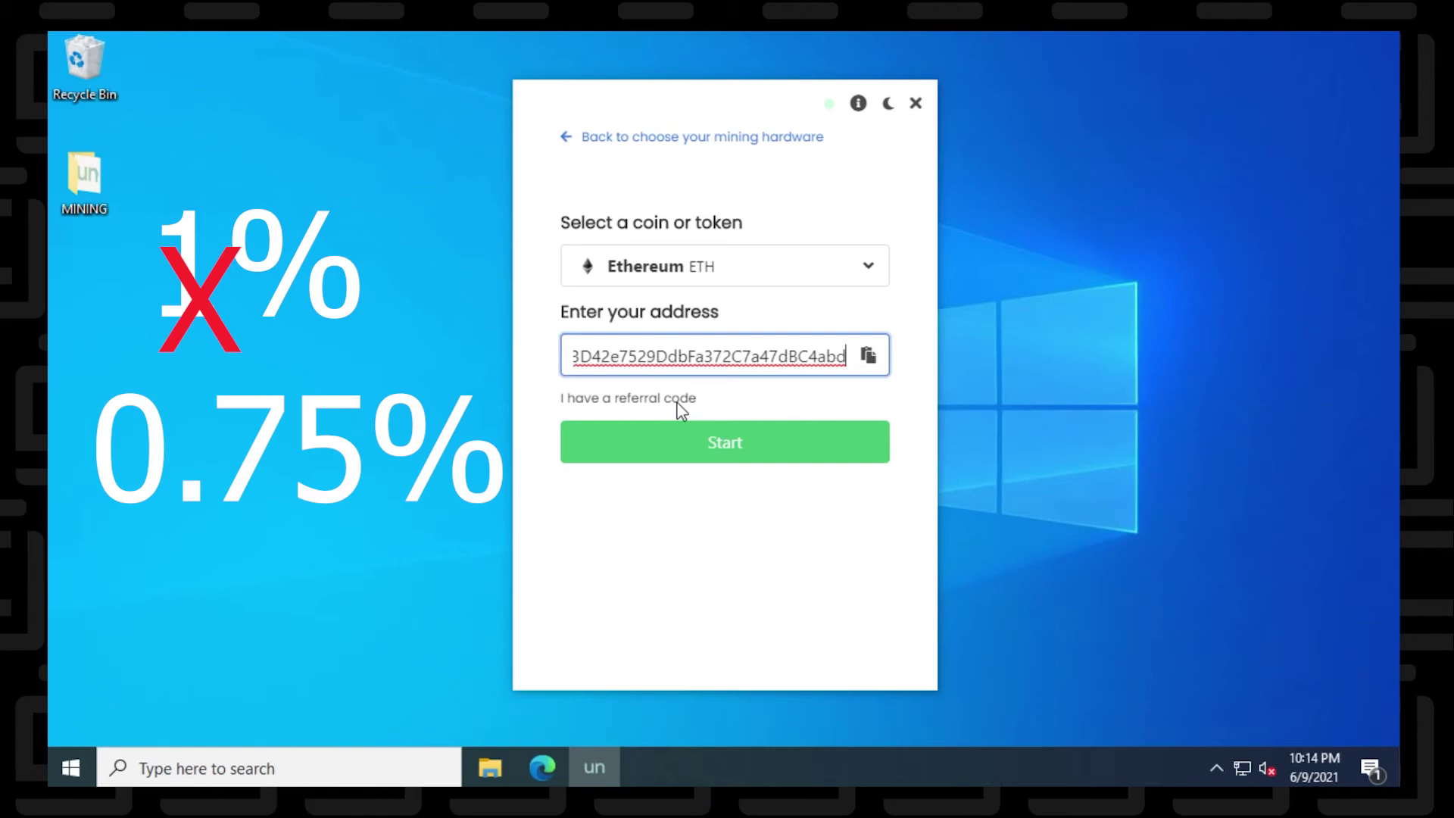
- Enter the referral code and start mining
{"action": "left_click", "coordinate": [681, 400]}
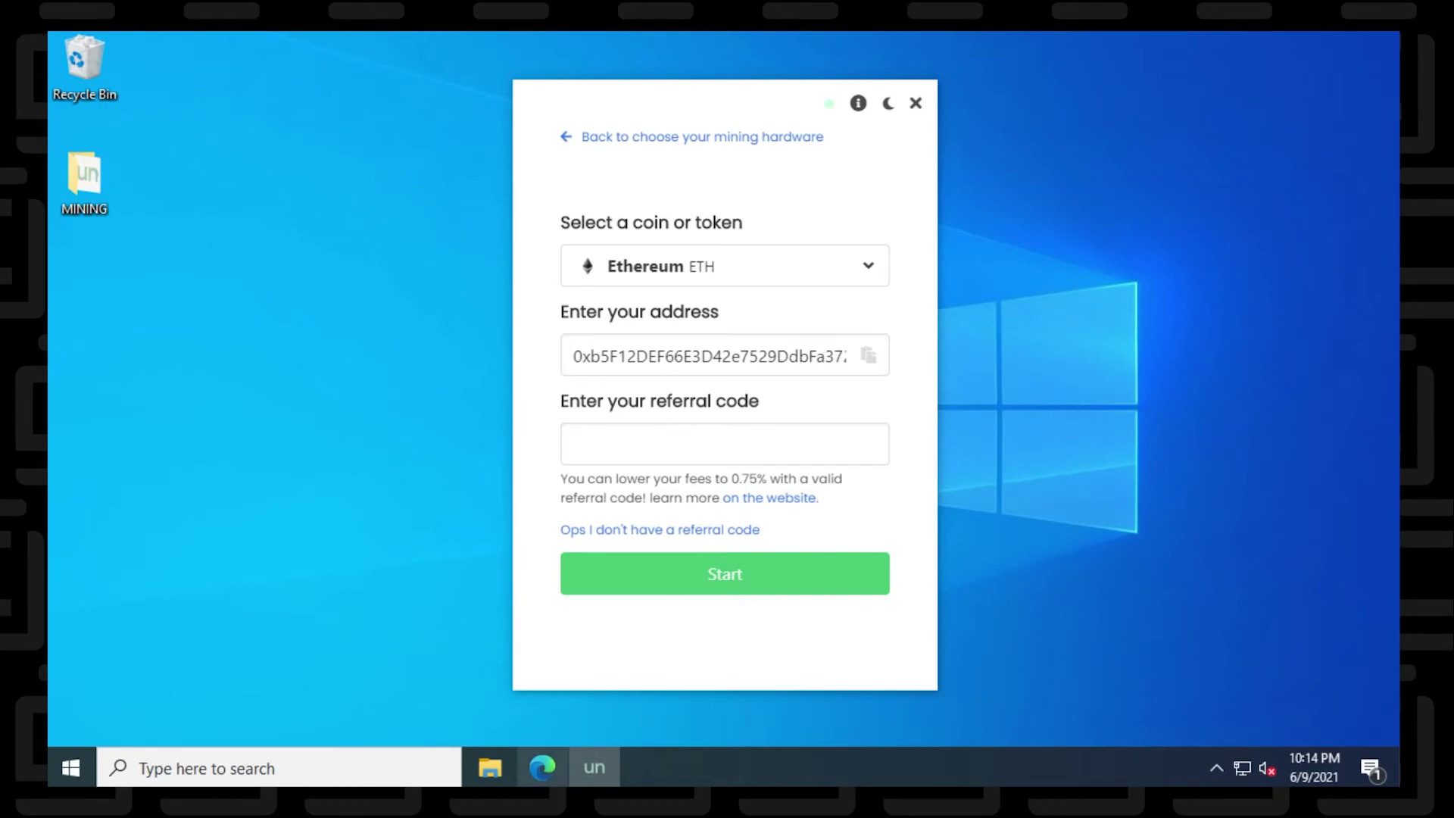
{"action": "left_click", "coordinate": [728, 444]}
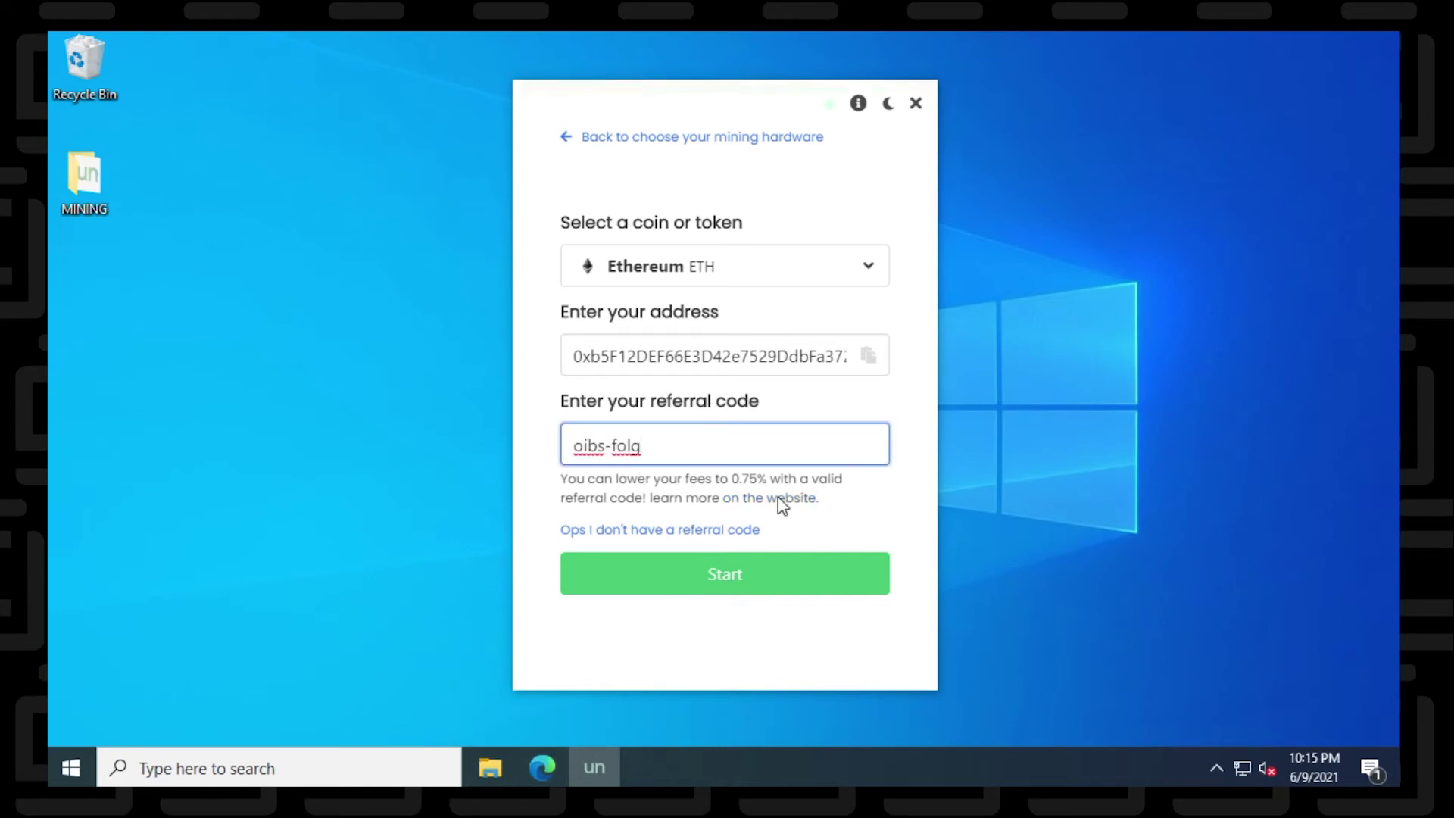
{"action": "left_click", "coordinate": [722, 573]}
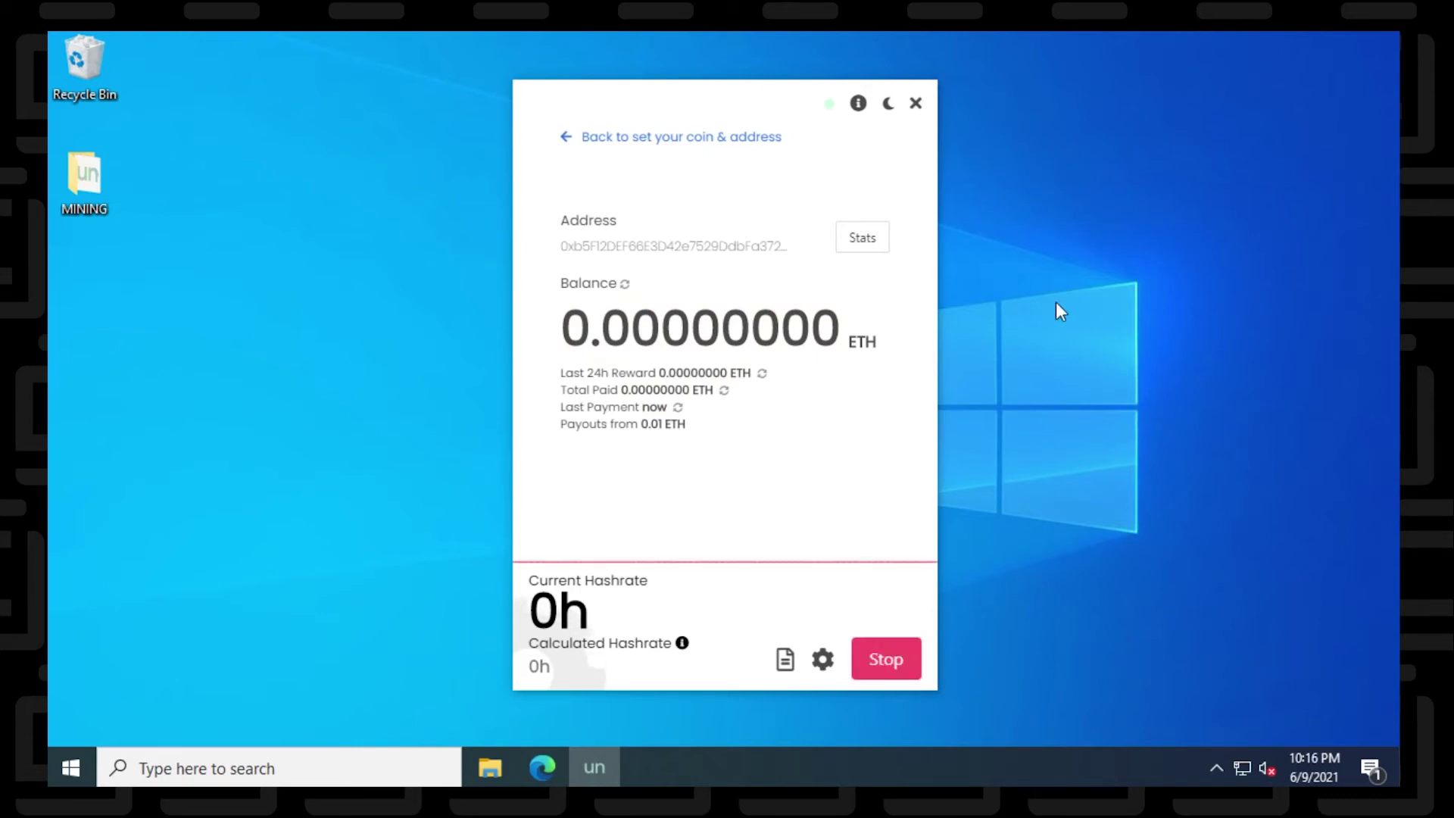
- Open the wallet's ETH stats page in Edge from the miner's Stats button
{"action": "left_click", "coordinate": [863, 240]}
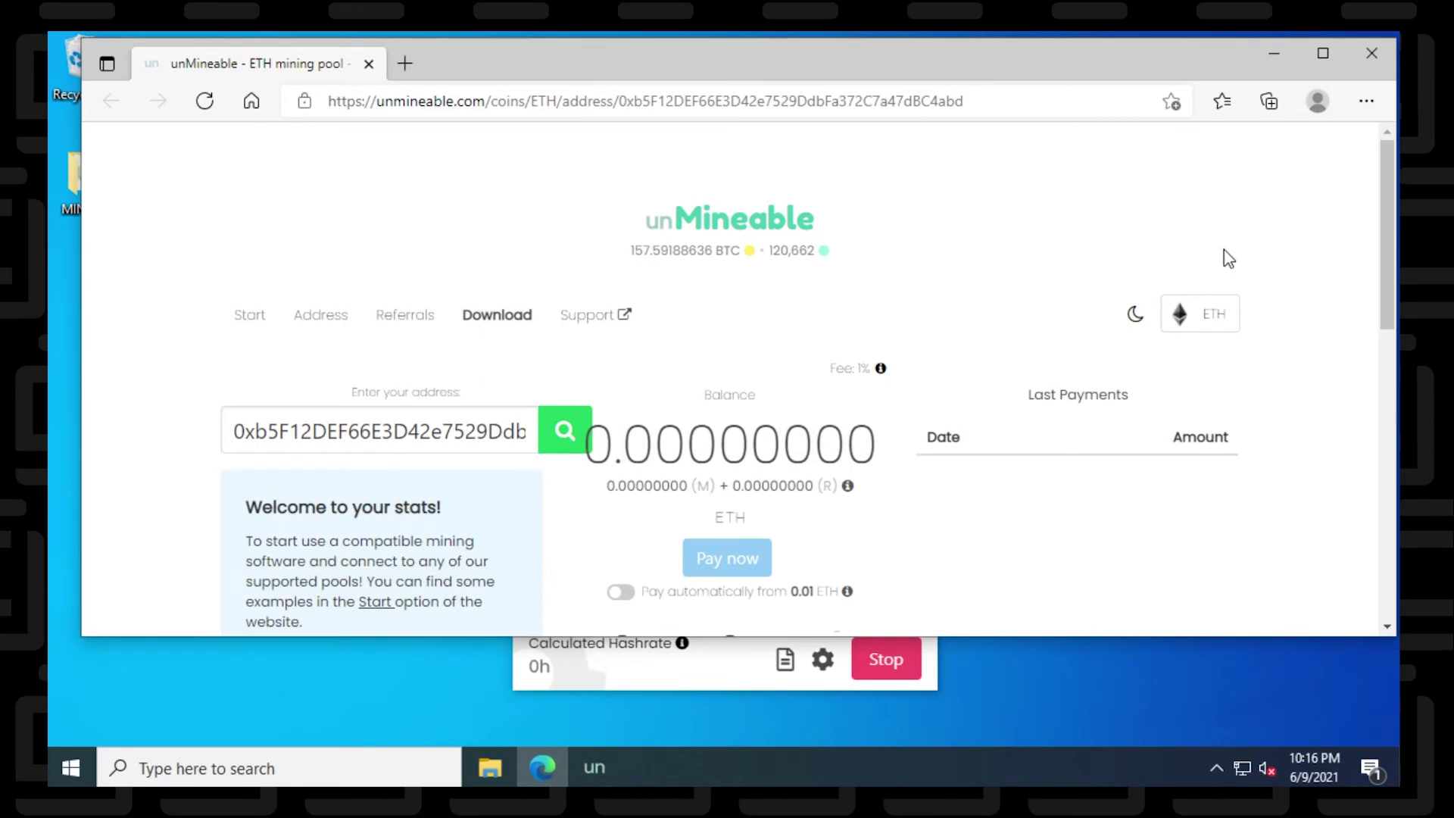
- Maximize Edge and enable the 'Pay automatically from 0.01 ETH' toggle
{"action": "left_click", "coordinate": [1330, 54]}
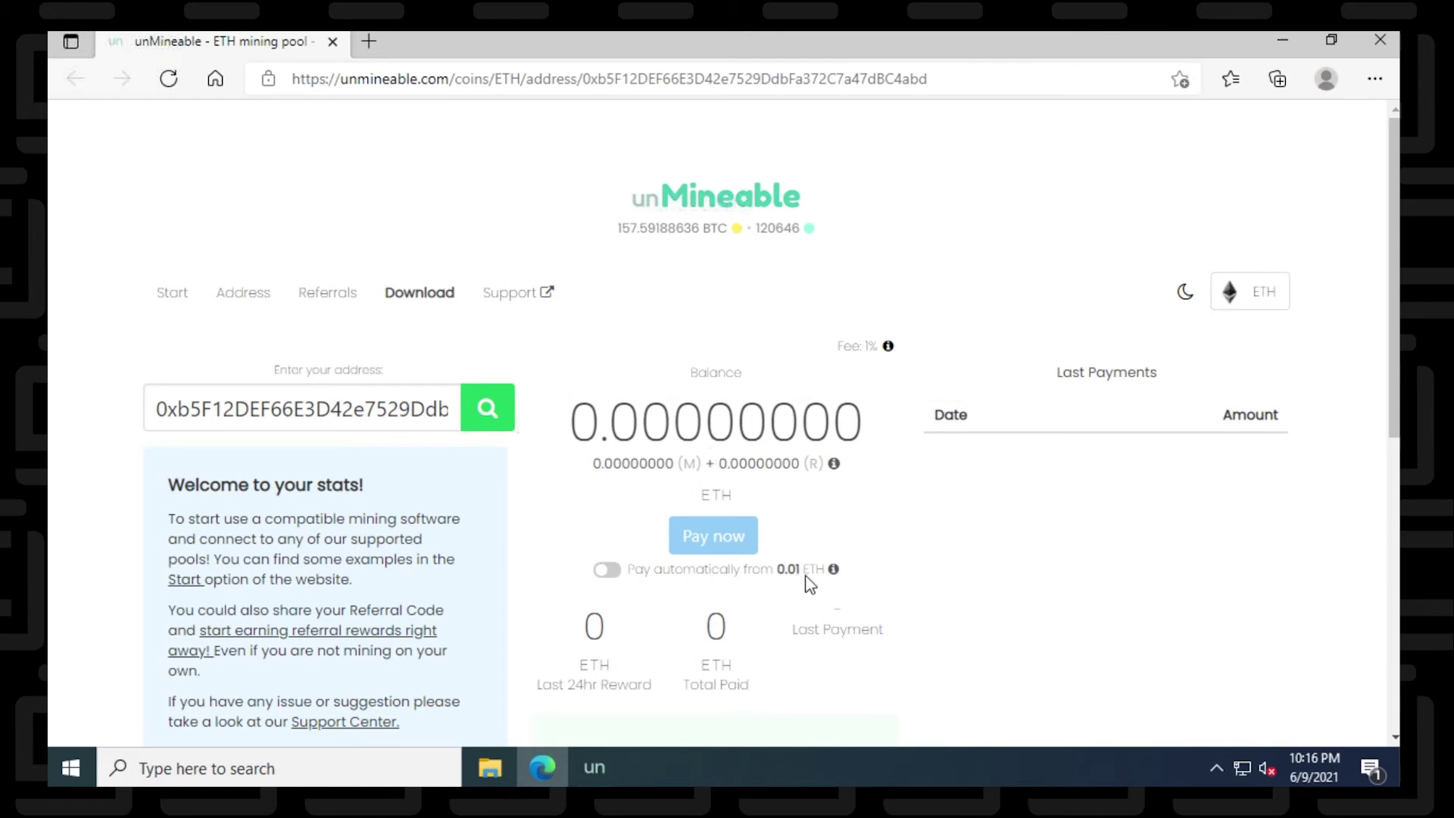
{"action": "left_click", "coordinate": [610, 571]}
{"action": "left_click_drag", "start_coordinate": [1390, 334], "coordinate": [1387, 486]}
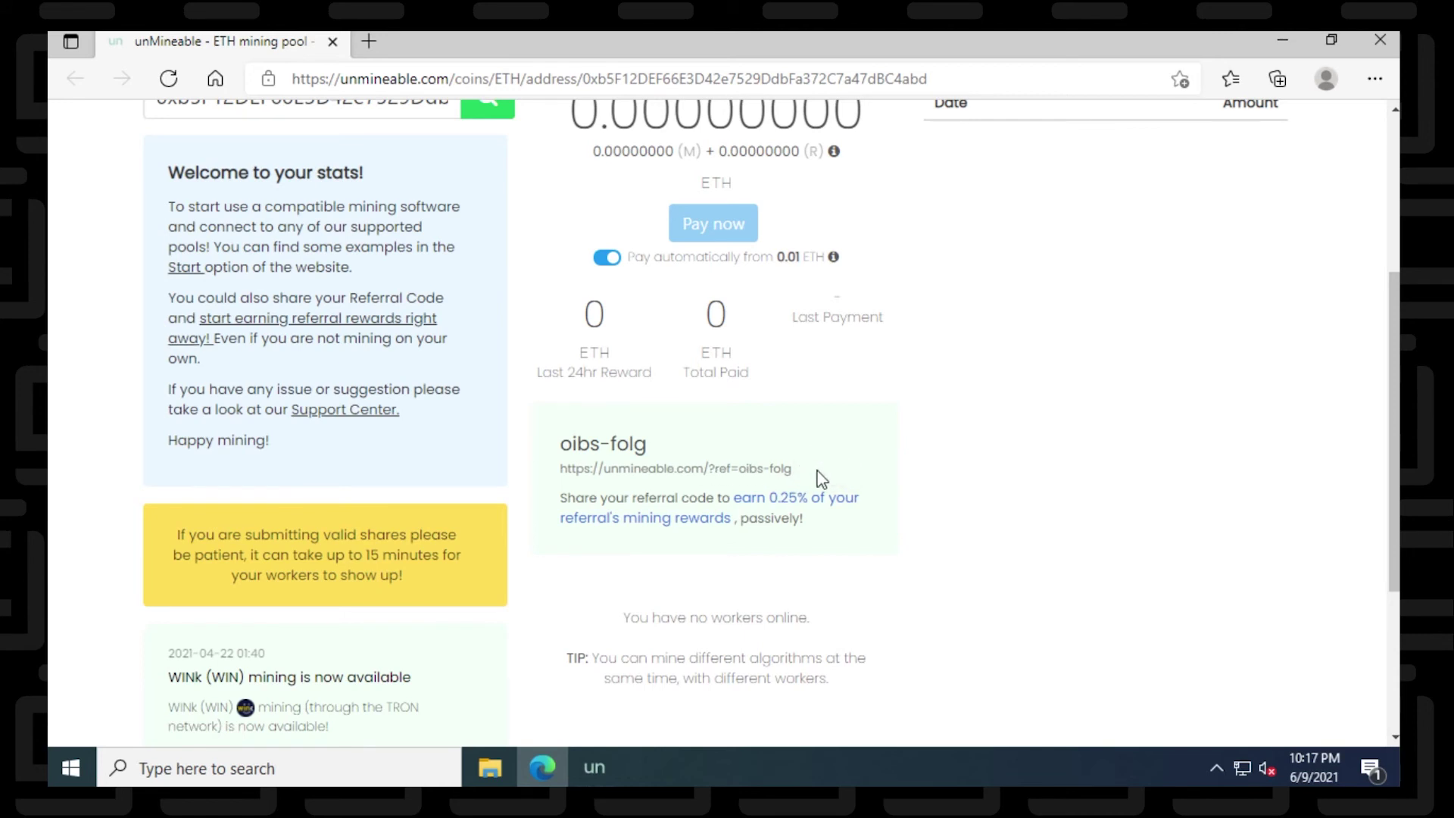
{"action": "left_click", "coordinate": [771, 466]}
{"action": "left_click_drag", "start_coordinate": [1389, 501], "coordinate": [1389, 661]}
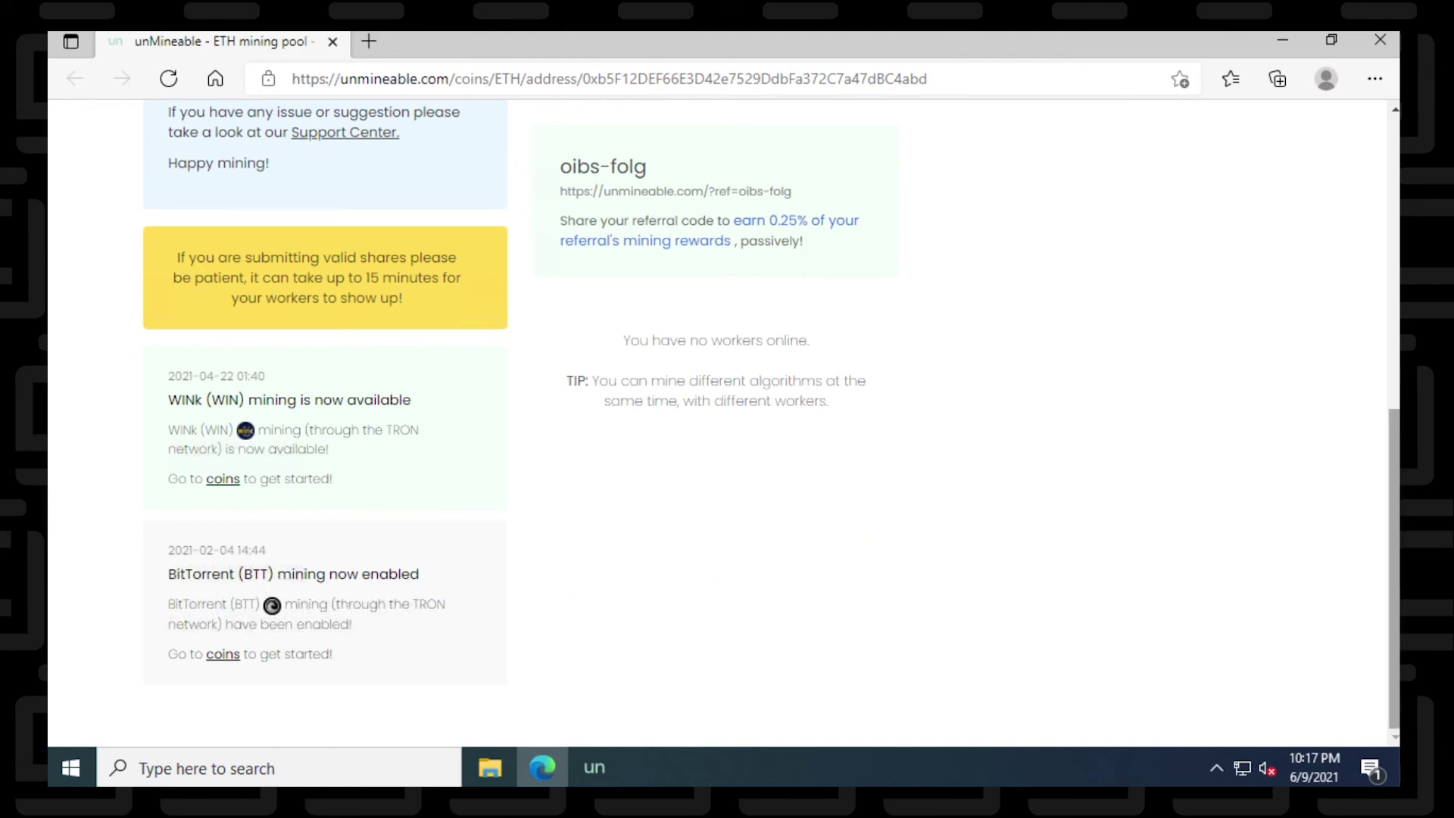
{"action": "left_click_drag", "start_coordinate": [1397, 506], "coordinate": [1391, 139]}
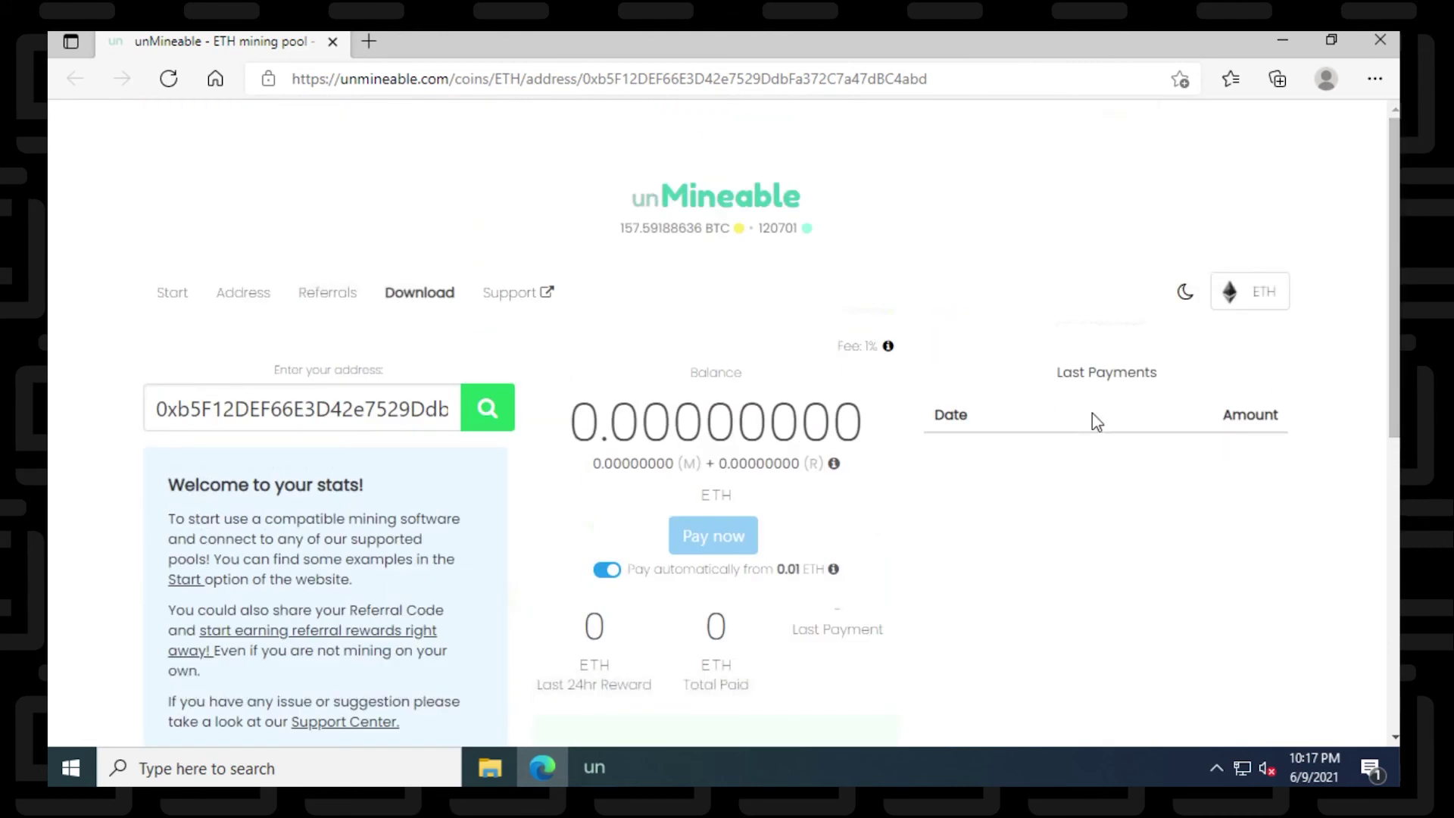